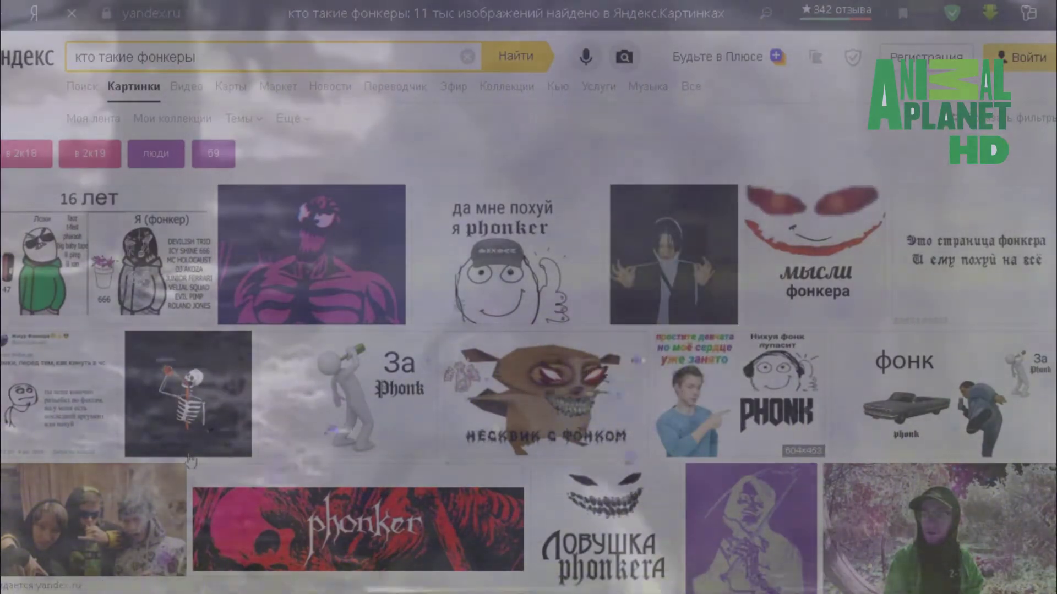
# - Scroll through the Yandex Images results of phonk memes for 'кто такие фонкеры'
pyautogui.scroll(-3, 663, 283)
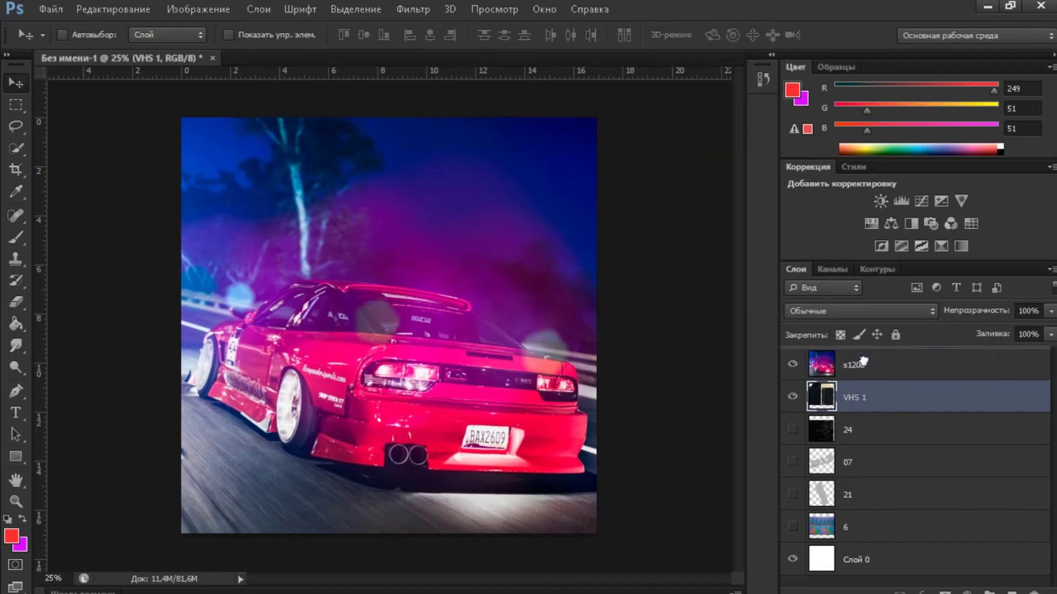
# - Move VHS 1 above s1200 and scale it to about 245% to cover the canvas
pyautogui.moveTo(863, 361); pyautogui.dragTo(863, 352)
pyautogui.moveTo(496, 360); pyautogui.dragTo(247, 219)
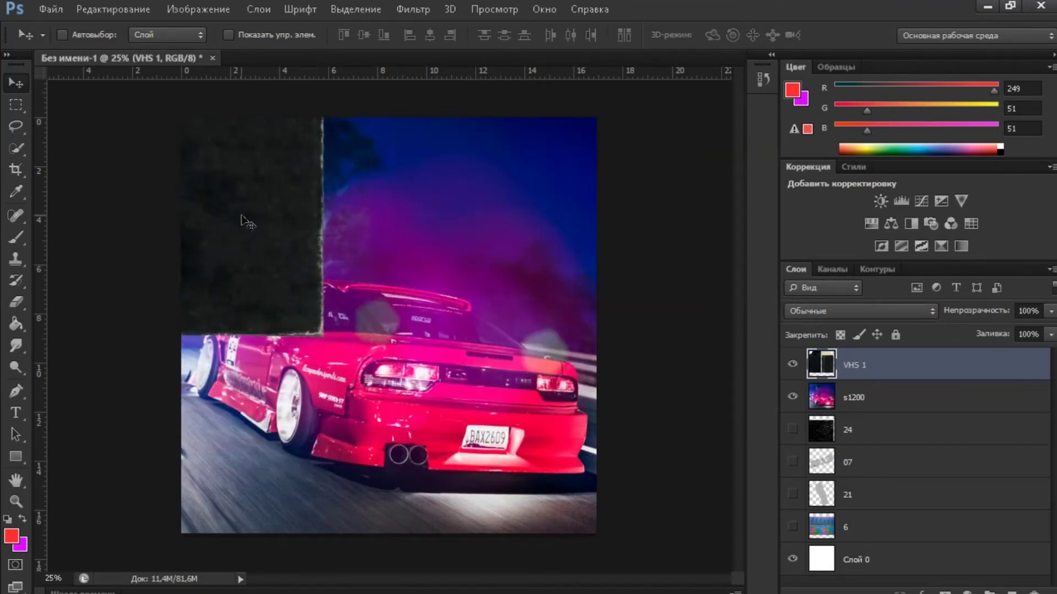
pyautogui.hotkey('ctrl', 't')
pyautogui.moveTo(322, 334); pyautogui.dragTo(618, 288)
pyautogui.moveTo(540, 336)
pyautogui.mouseDown()
pyautogui.moveTo(319, 335)
pyautogui.moveTo(278, 360)
pyautogui.mouseUp()
pyautogui.moveTo(349, 512); pyautogui.dragTo(639, 592)
pyautogui.moveTo(512, 449); pyautogui.dragTo(437, 408)
pyautogui.scroll(-2, 437, 408)
pyautogui.press('Return')
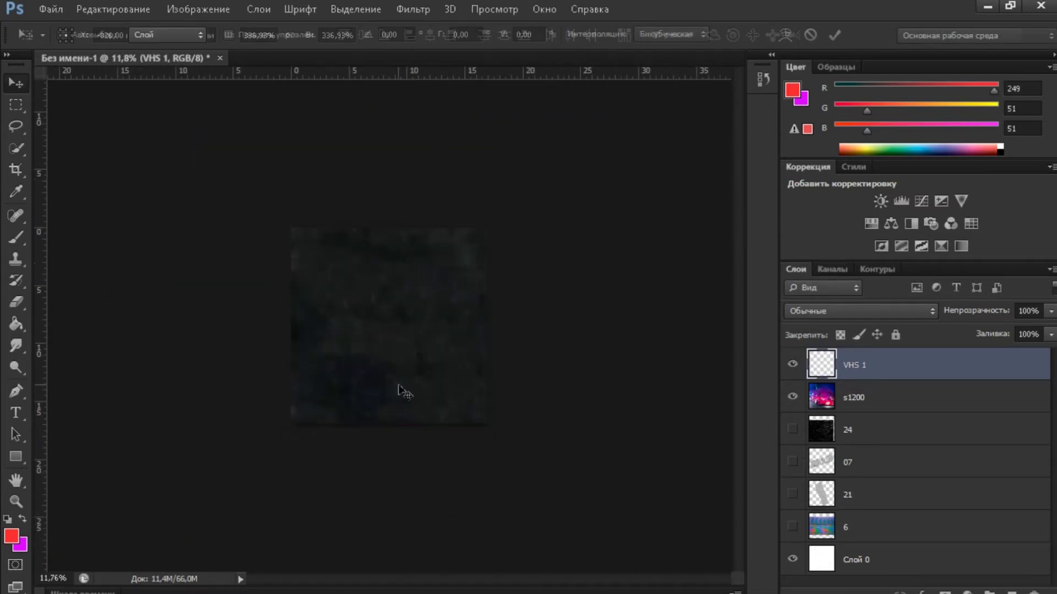
# - Set VHS 1 to the Затухание blend mode and cycle through other blend modes
pyautogui.click(791, 311)
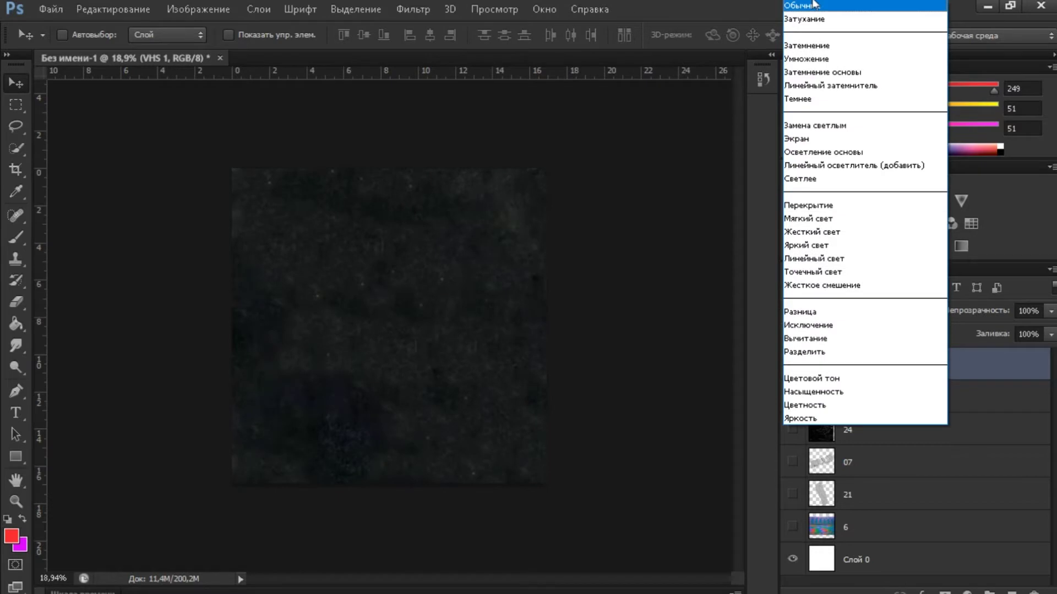
pyautogui.click(824, 9)
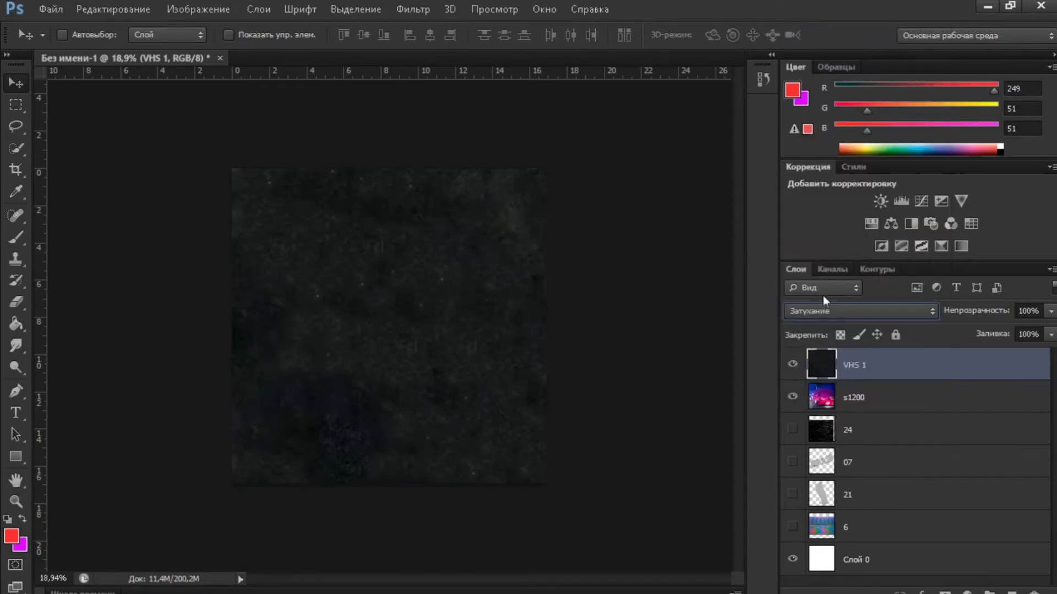
pyautogui.scroll(-1, 822, 316)
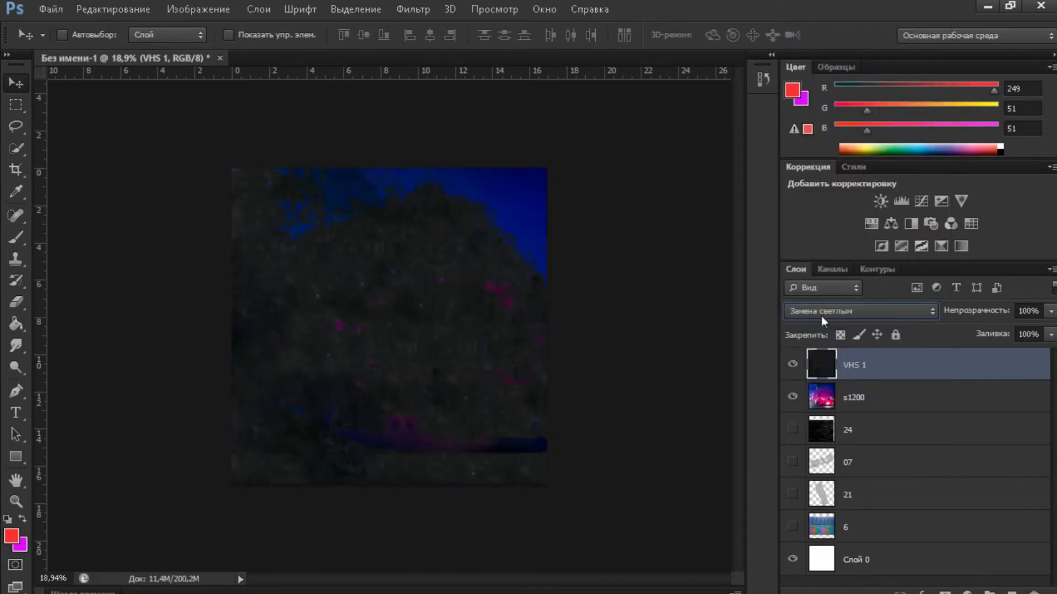
pyautogui.scroll(-2, 821, 316)
pyautogui.scroll(-1, 821, 316)
pyautogui.scroll(-1, 821, 316)
pyautogui.scroll(-1, 821, 316)
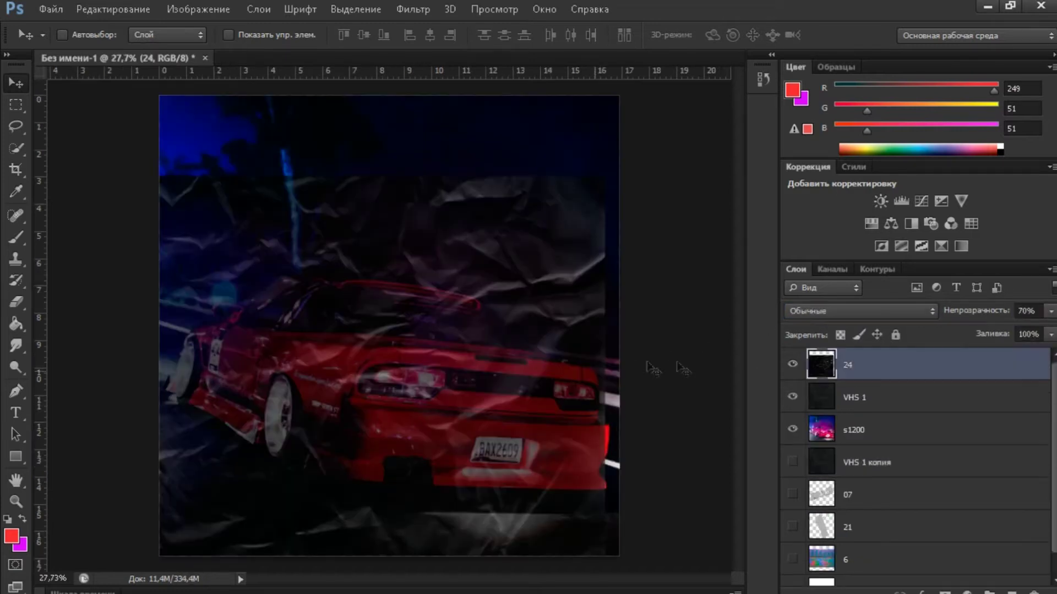
# - Move crumpled layer 24 over the canvas and switch it to the Исключение blend mode
pyautogui.moveTo(654, 368); pyautogui.dragTo(487, 284)
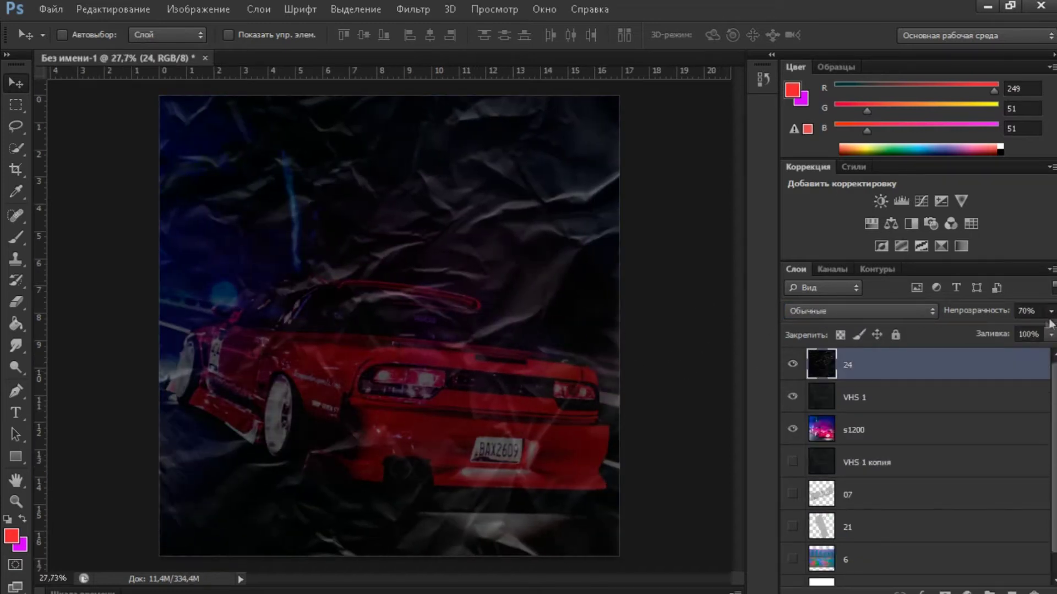
pyautogui.click(859, 311)
pyautogui.press('Escape')
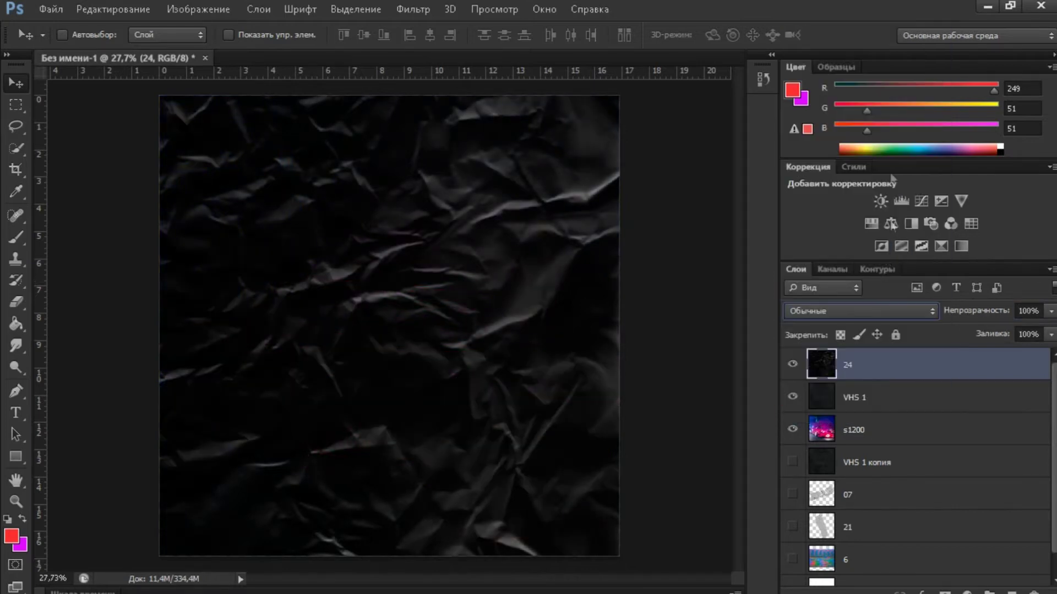
pyautogui.press('Down')
pyautogui.press('Down')
pyautogui.press('Down')
pyautogui.press('Down')
pyautogui.press('Down')
pyautogui.press('Down')
pyautogui.press('Down')
pyautogui.press('Down')
pyautogui.press('Down')
pyautogui.press('Down')
pyautogui.press('Down')
pyautogui.press('Down')
pyautogui.press('Down')
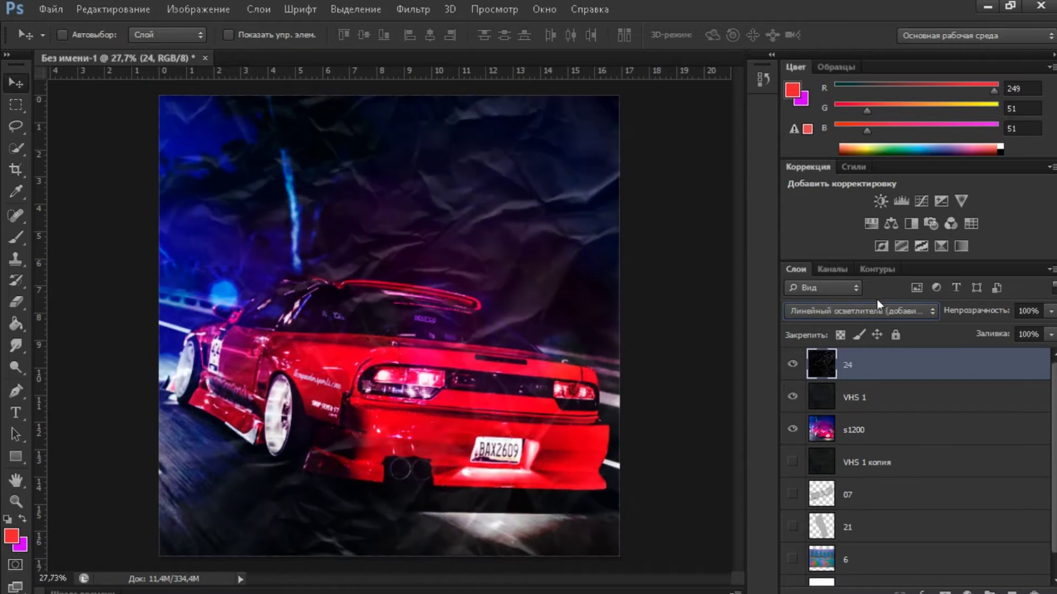
pyautogui.press('Down')
pyautogui.press('Down')
pyautogui.press('Down')
# - Lower layer 24's opacity to 42%
pyautogui.click(1051, 311)
pyautogui.moveTo(1051, 329); pyautogui.dragTo(1011, 330)
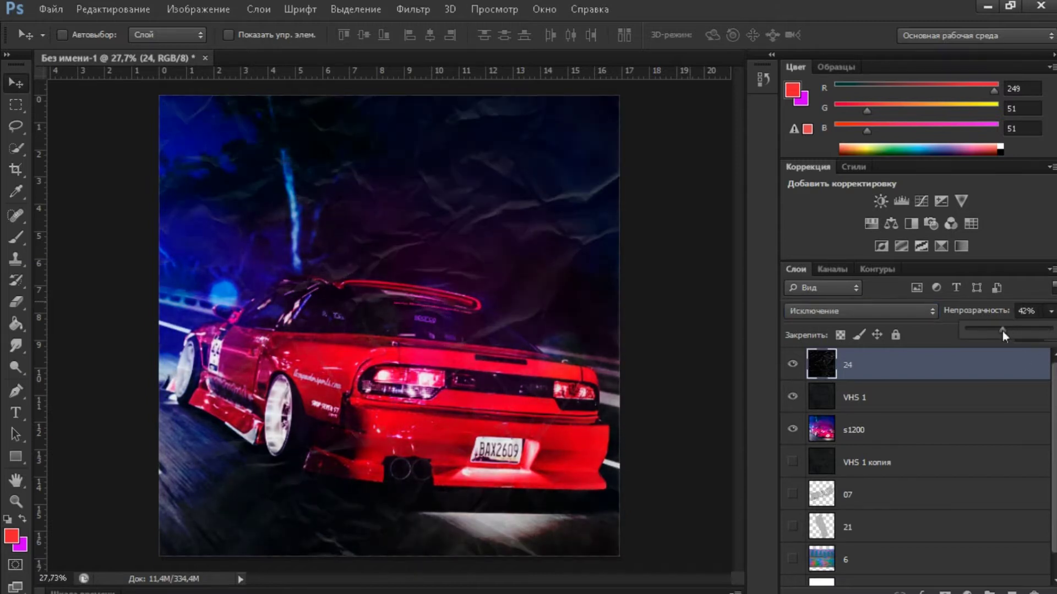
pyautogui.scroll(-2, 502, 471)
pyautogui.scroll(-2, 502, 471)
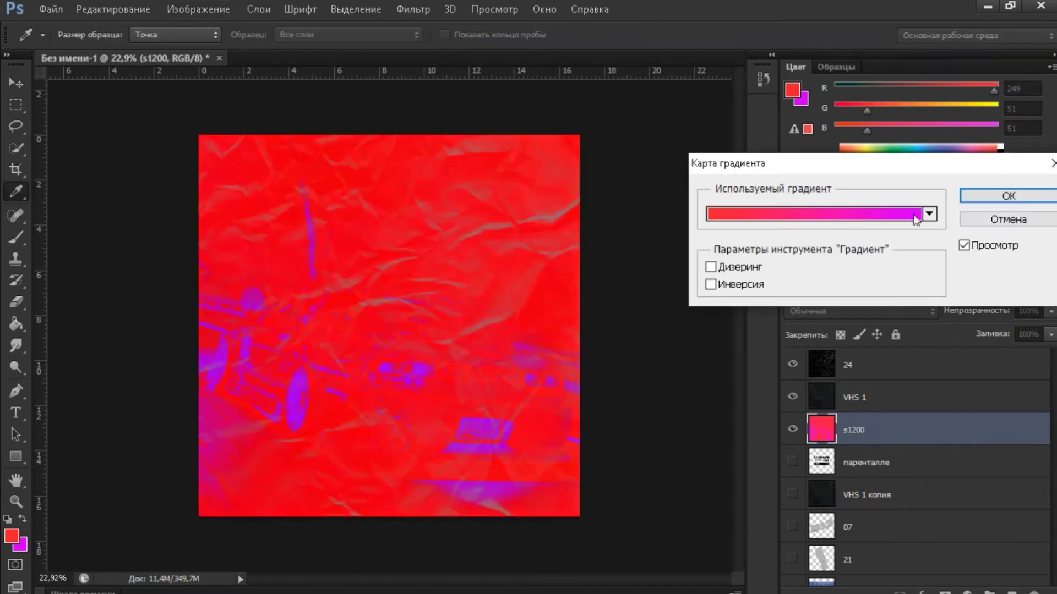
# - Preview blue-red-yellow, yellow-purple and brown-to-red gradient map presets on the car photo
pyautogui.click(929, 214)
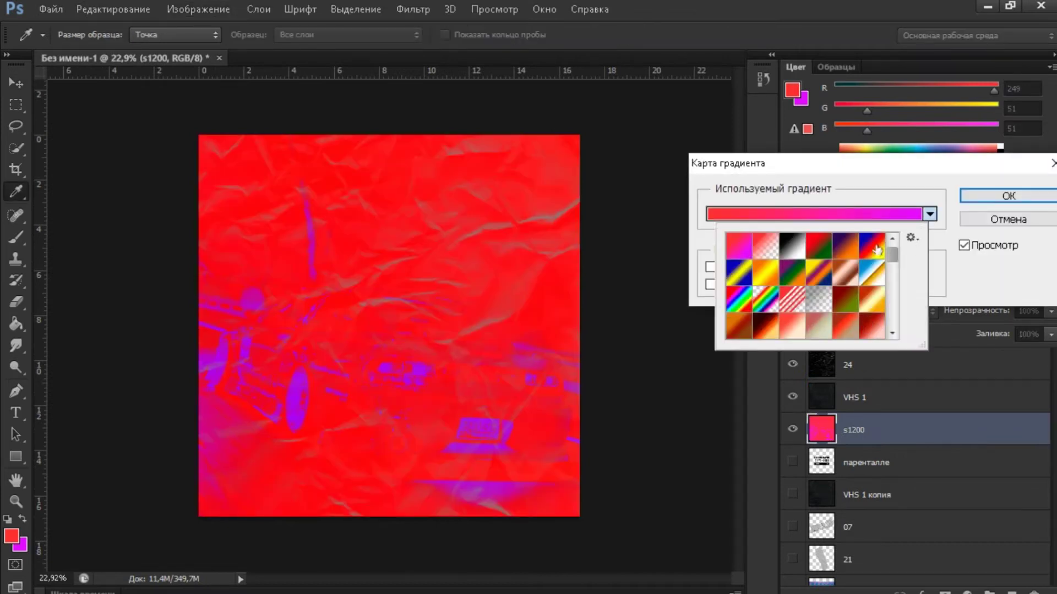
pyautogui.click(877, 249)
pyautogui.click(738, 274)
pyautogui.click(792, 299)
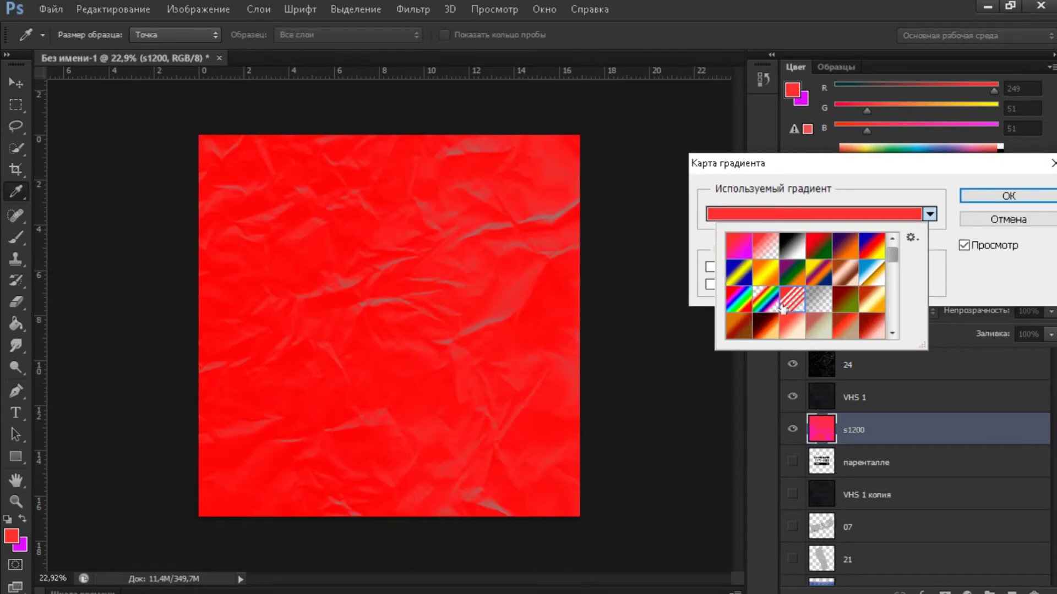
pyautogui.click(819, 281)
pyautogui.click(849, 298)
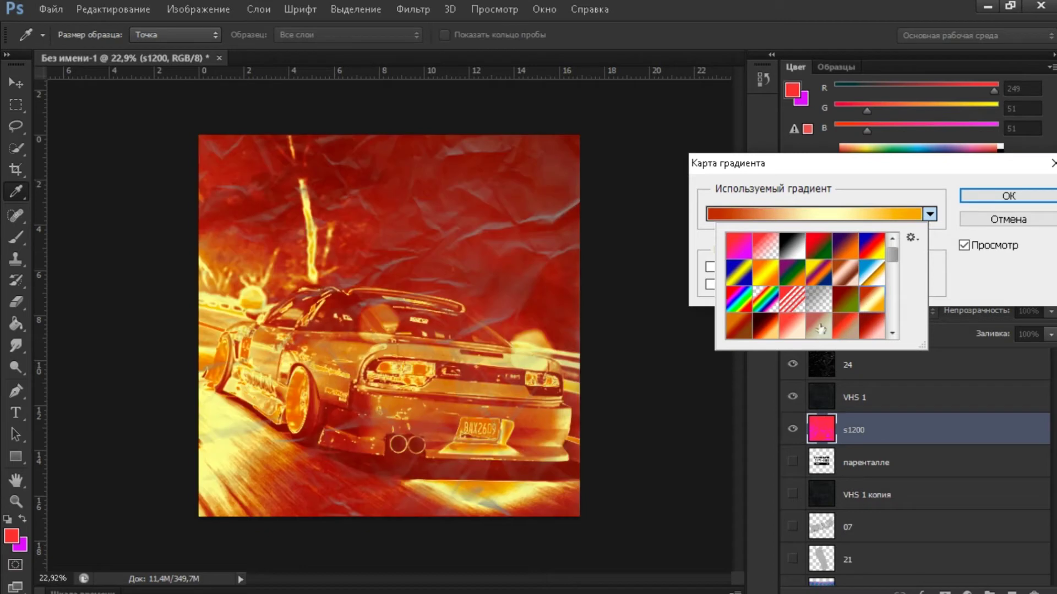
pyautogui.click(815, 328)
pyautogui.scroll(-2, 816, 327)
pyautogui.scroll(-2, 815, 328)
pyautogui.click(816, 328)
# - Try pink, red and yellow-pink presets, then choose the black-to-purple gradient preset
pyautogui.scroll(-2, 816, 328)
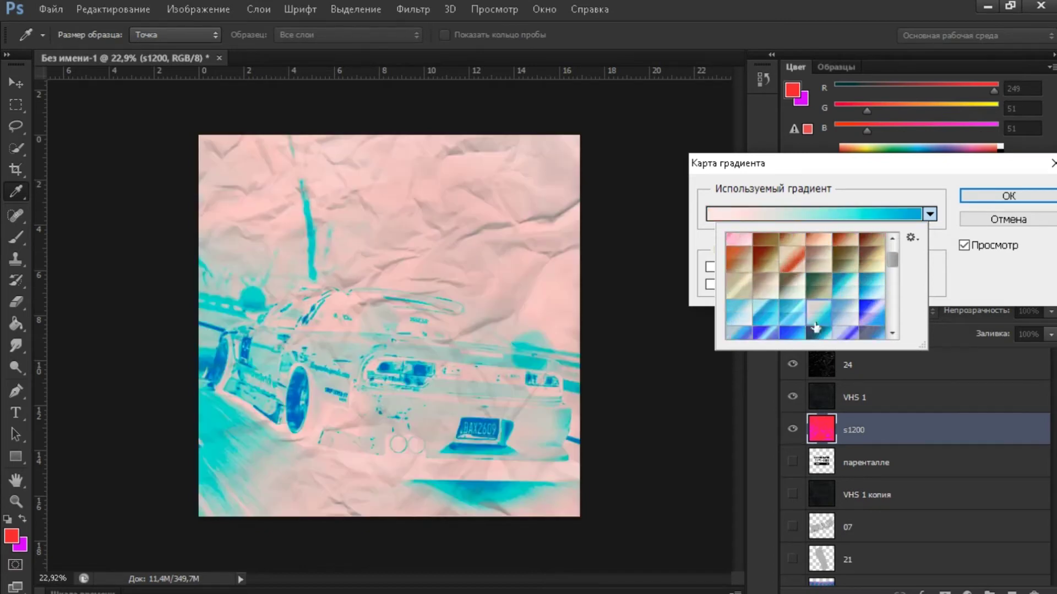
pyautogui.scroll(-2, 816, 327)
pyautogui.click(816, 328)
pyautogui.scroll(-2, 816, 328)
pyautogui.click(816, 328)
pyautogui.scroll(-2, 815, 328)
pyautogui.click(766, 286)
pyautogui.scroll(-2, 766, 285)
pyautogui.scroll(-2, 779, 301)
pyautogui.scroll(-2, 779, 302)
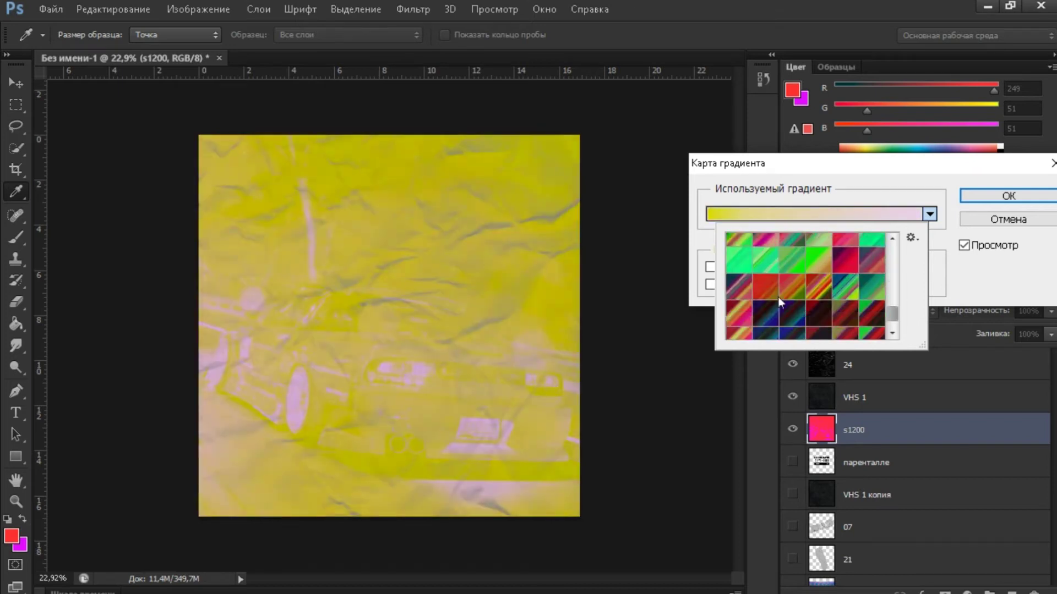
pyautogui.scroll(-2, 778, 301)
pyautogui.click(791, 257)
# - In the Gradient Editor, recolour two gradient stops to pink and light pink
pyautogui.click(792, 212)
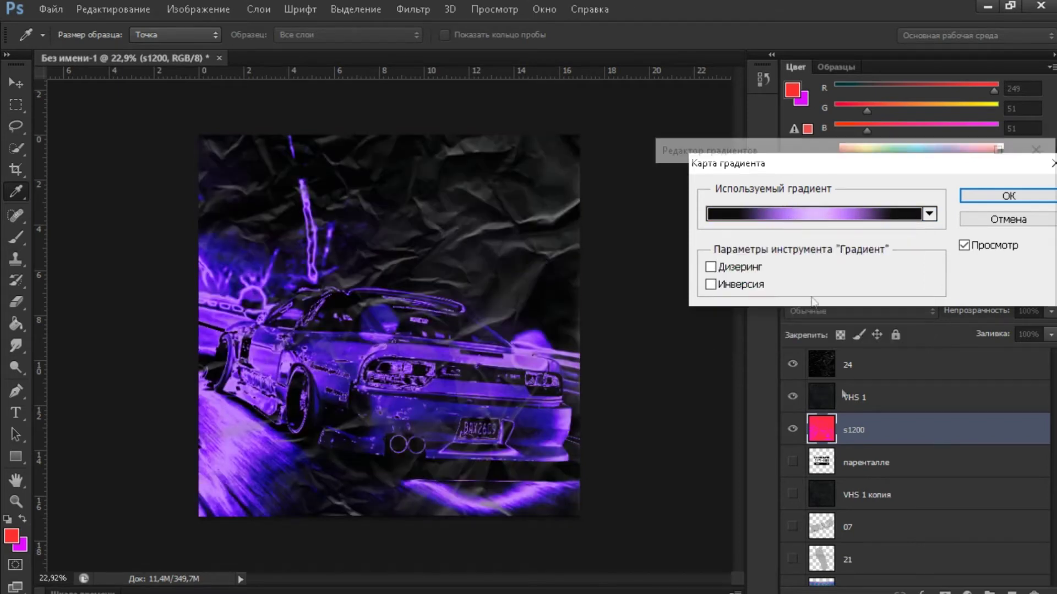
pyautogui.click(747, 516)
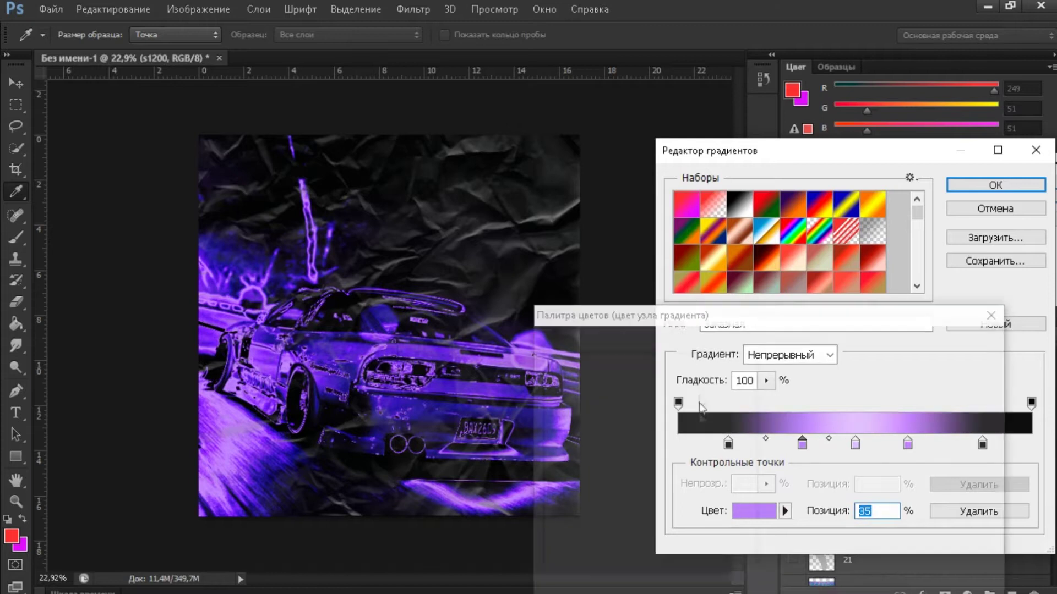
pyautogui.write('242')
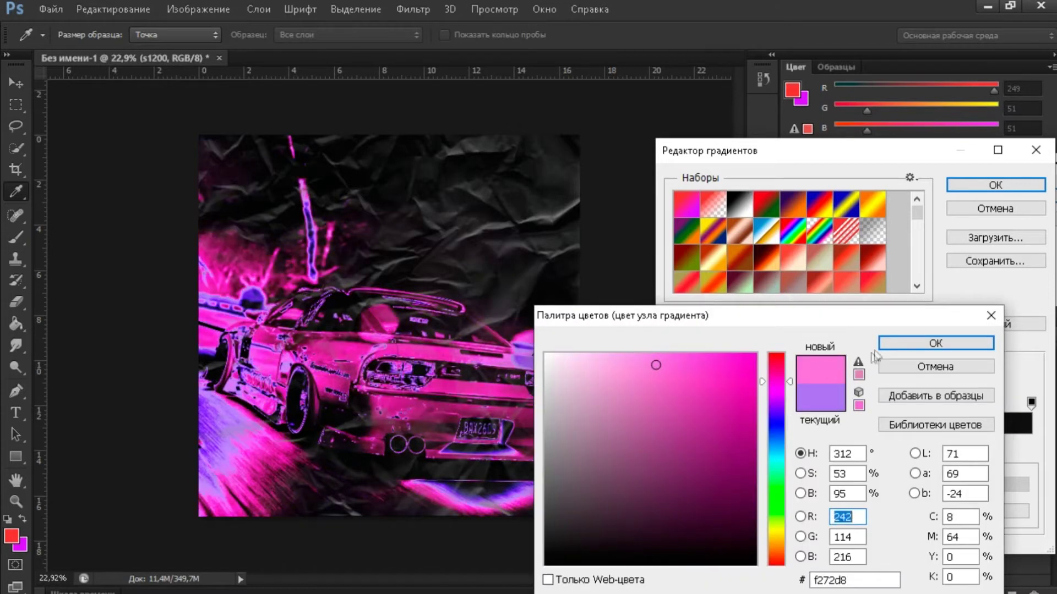
pyautogui.click(881, 345)
pyautogui.click(753, 511)
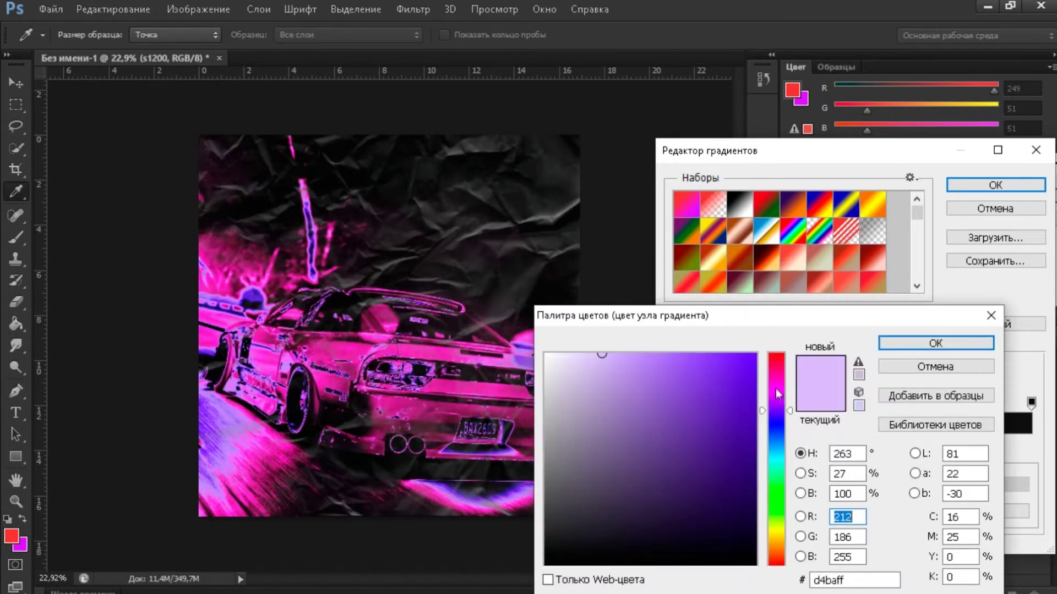
pyautogui.click(790, 387)
pyautogui.click(904, 347)
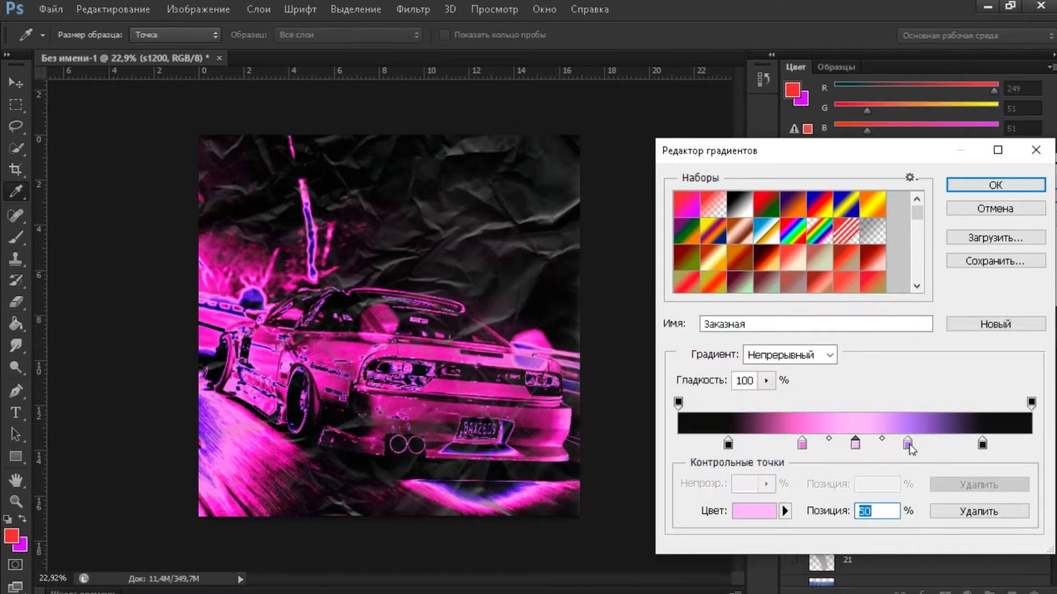
# - Set the next stop to magenta f574d2 and apply the black-to-pink gradient map
pyautogui.click(763, 513)
pyautogui.click(779, 383)
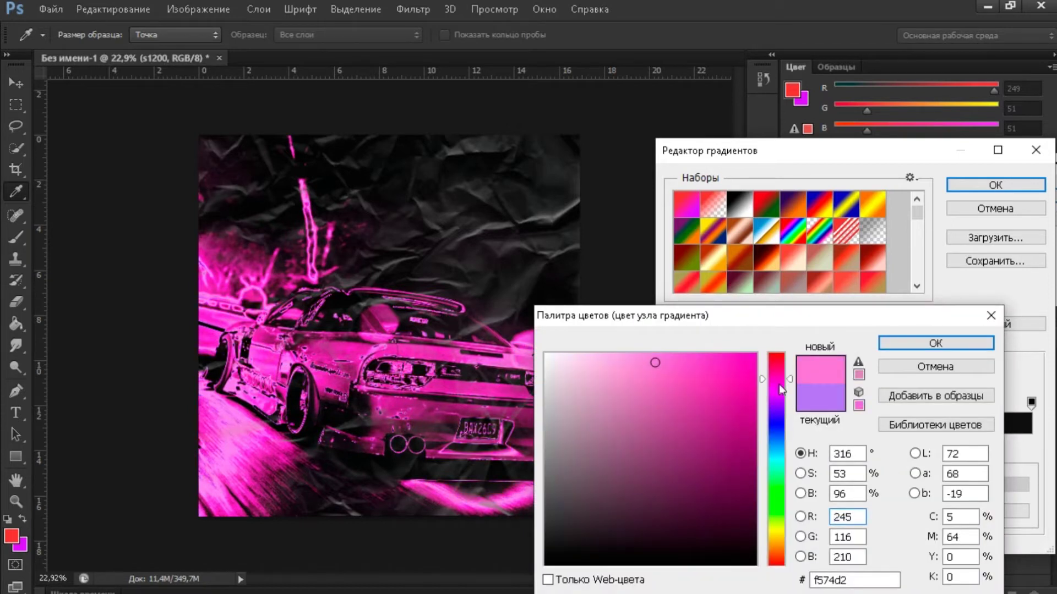
pyautogui.click(931, 344)
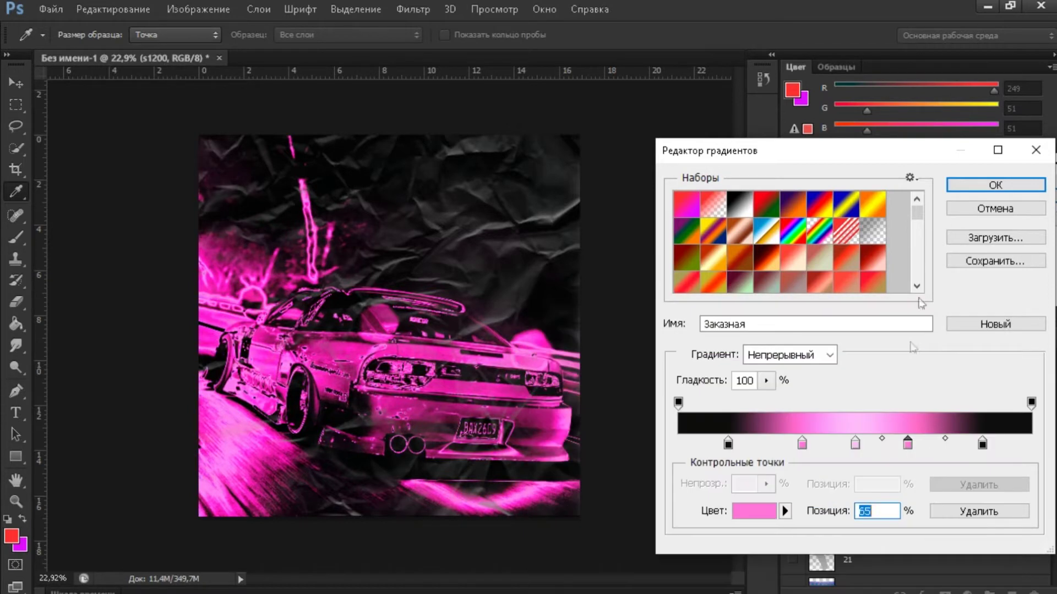
pyautogui.click(974, 185)
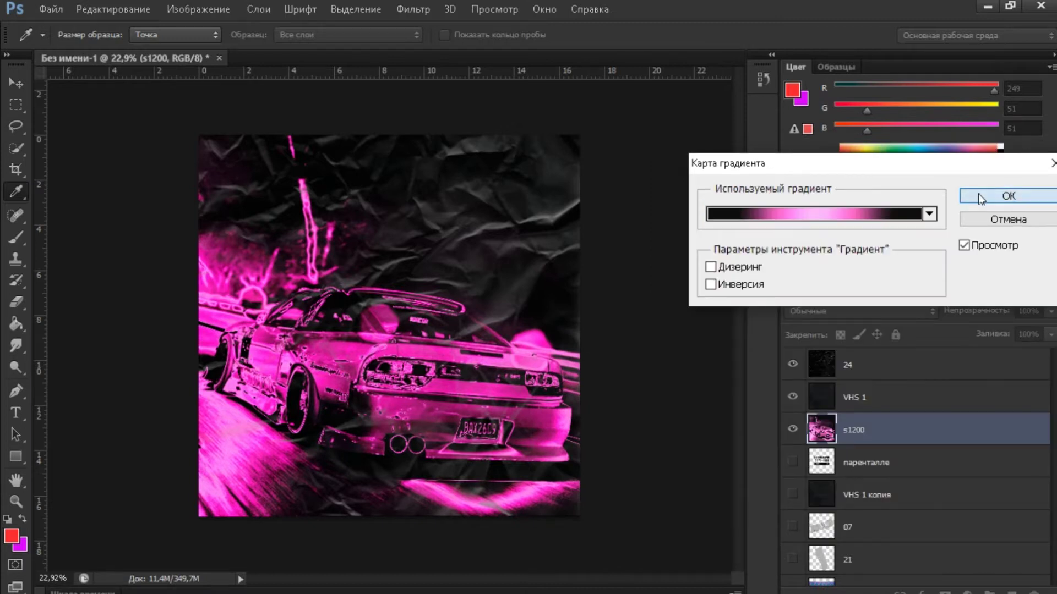
pyautogui.click(980, 197)
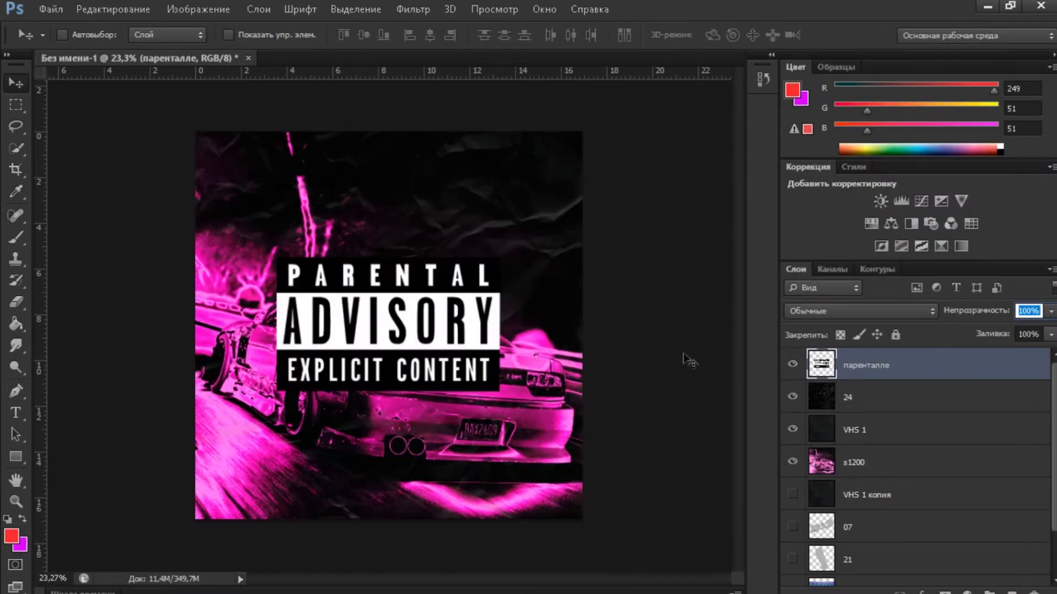
# - Shrink the Parental Advisory label down into the lower-left corner
pyautogui.hotkey('ctrl', 't')
pyautogui.moveTo(276, 259); pyautogui.dragTo(464, 303)
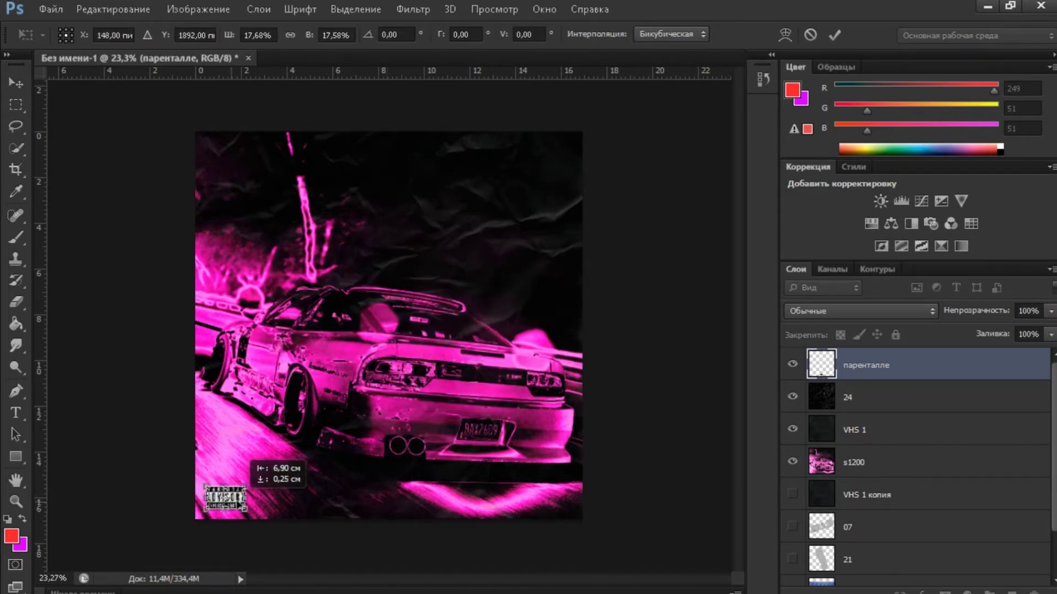
pyautogui.press('Return')
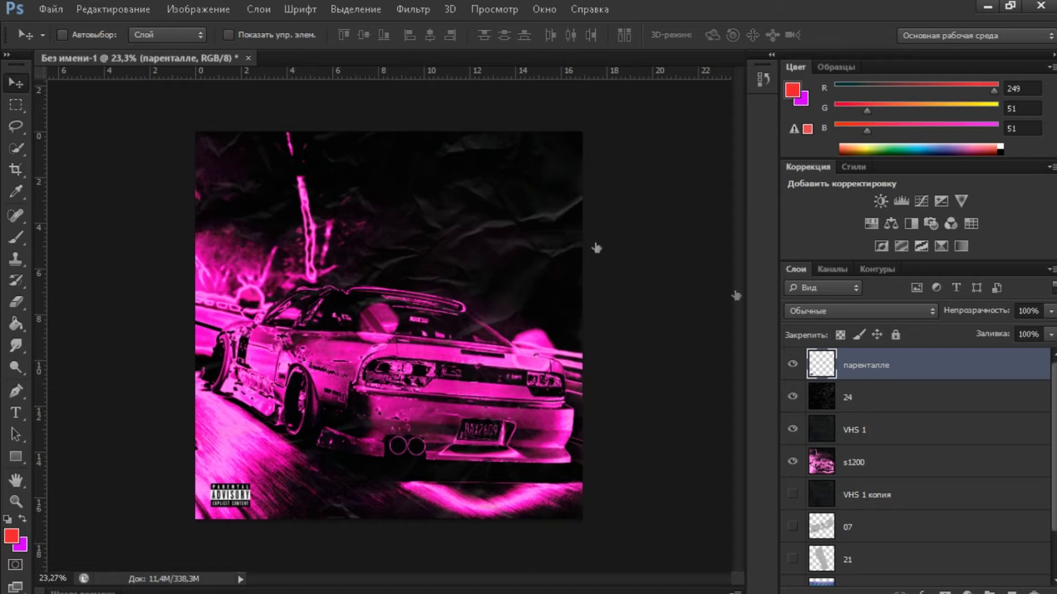
# - Invert the current layer's colours and cycle its blend modes to Lighten
pyautogui.click(199, 9)
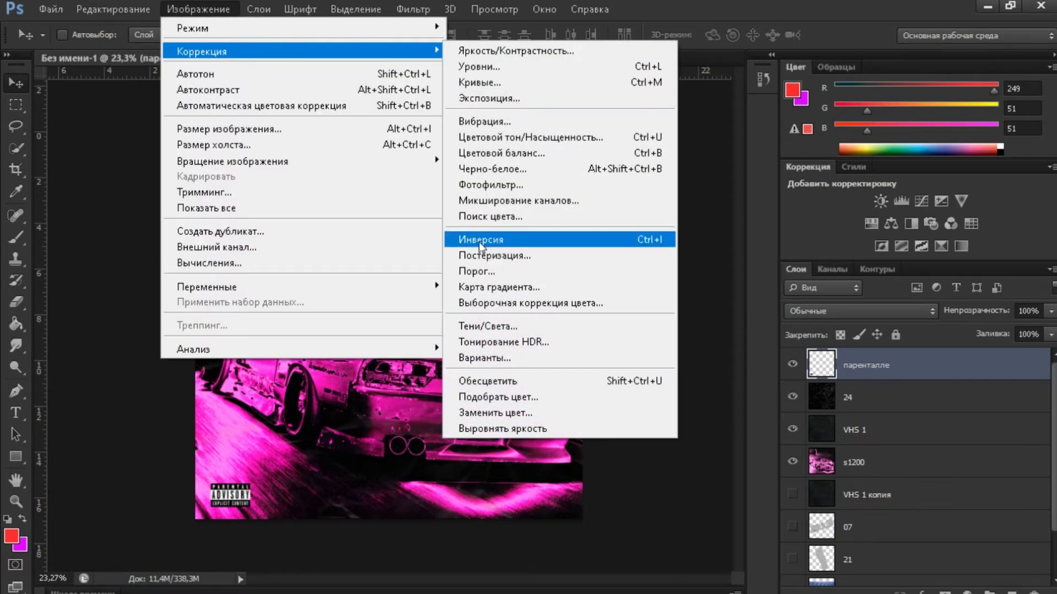
pyautogui.click(481, 248)
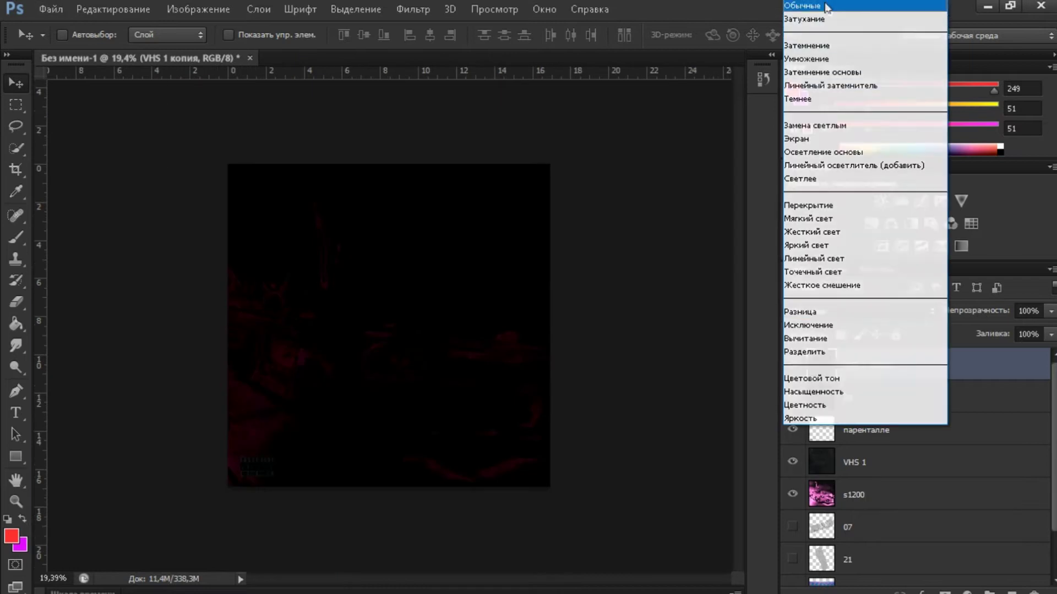
pyautogui.click(827, 6)
pyautogui.scroll(-2, 826, 311)
pyautogui.scroll(-2, 827, 311)
pyautogui.scroll(-2, 826, 311)
pyautogui.scroll(-2, 827, 312)
pyautogui.scroll(-1, 827, 311)
pyautogui.scroll(2, 827, 312)
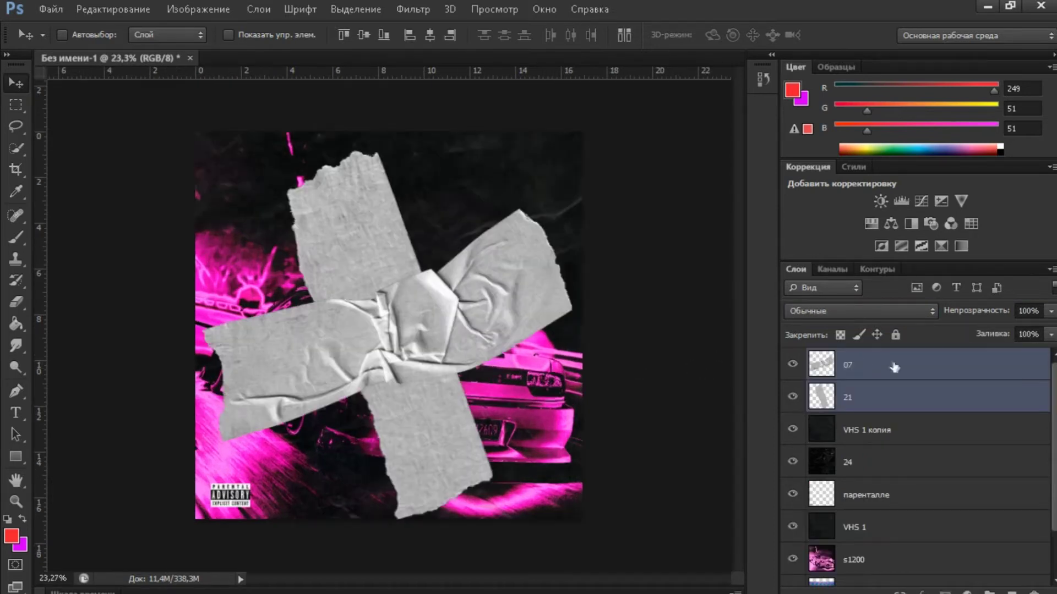
# - Hide tape strip 07, then shrink, rotate and move tape strip 21
pyautogui.click(793, 364)
pyautogui.click(864, 403)
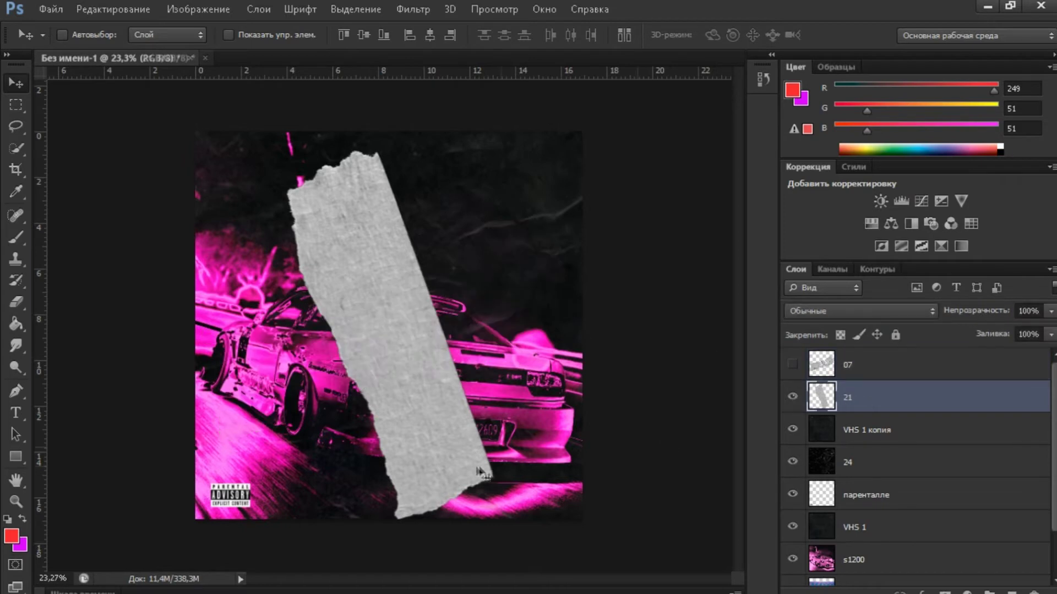
pyautogui.hotkey('ctrl', 't')
pyautogui.moveTo(550, 385); pyautogui.dragTo(582, 455)
pyautogui.moveTo(492, 439); pyautogui.dragTo(560, 400)
pyautogui.press('Return')
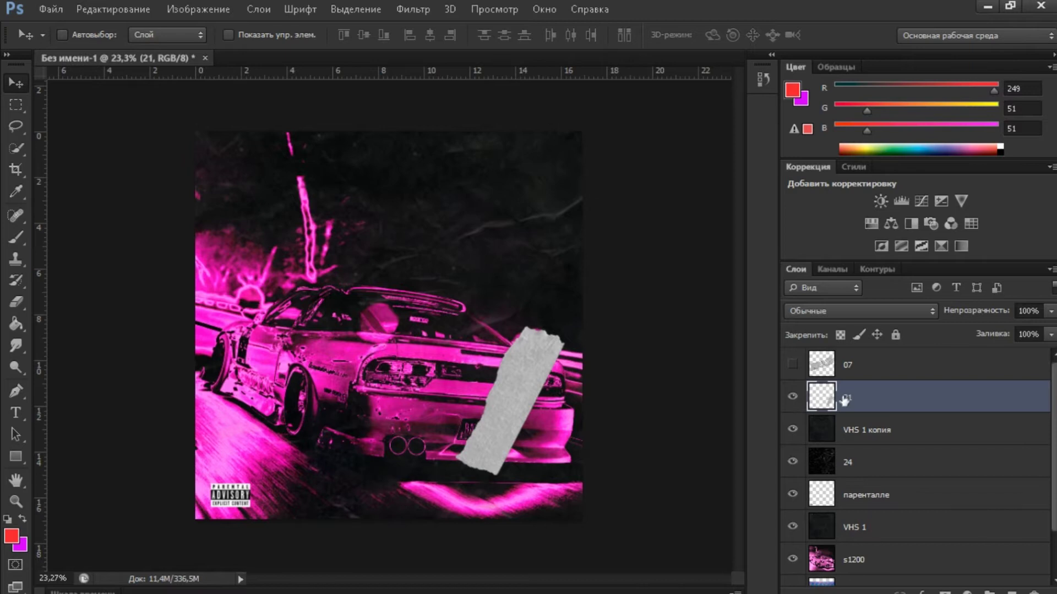
# - Copy a rectangular area of s1200 to a new layer and apply Threshold
pyautogui.click(833, 548)
pyautogui.press('m')
pyautogui.rightClick(510, 424)
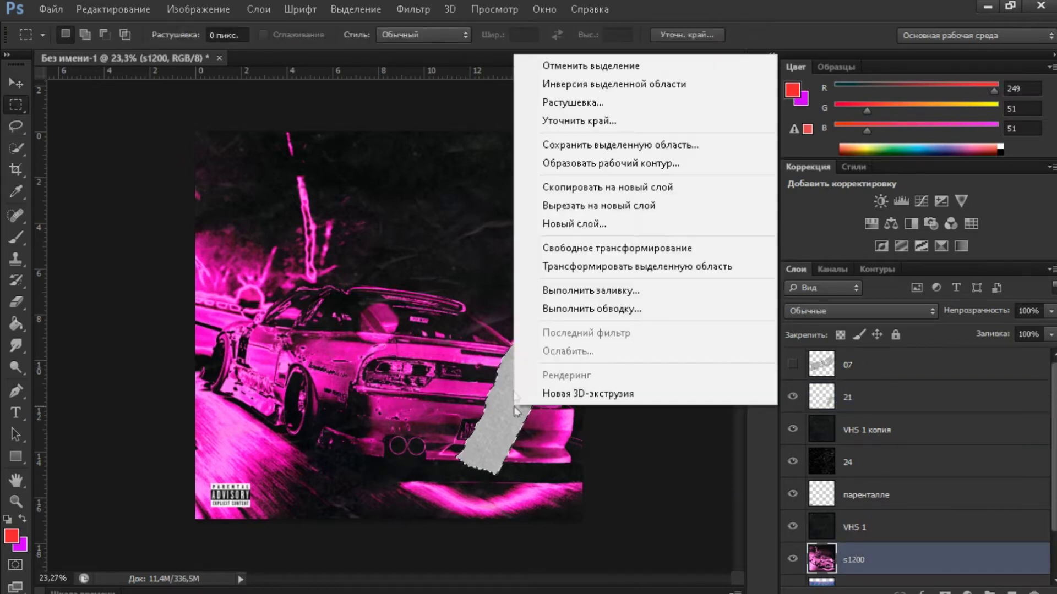
pyautogui.click(584, 182)
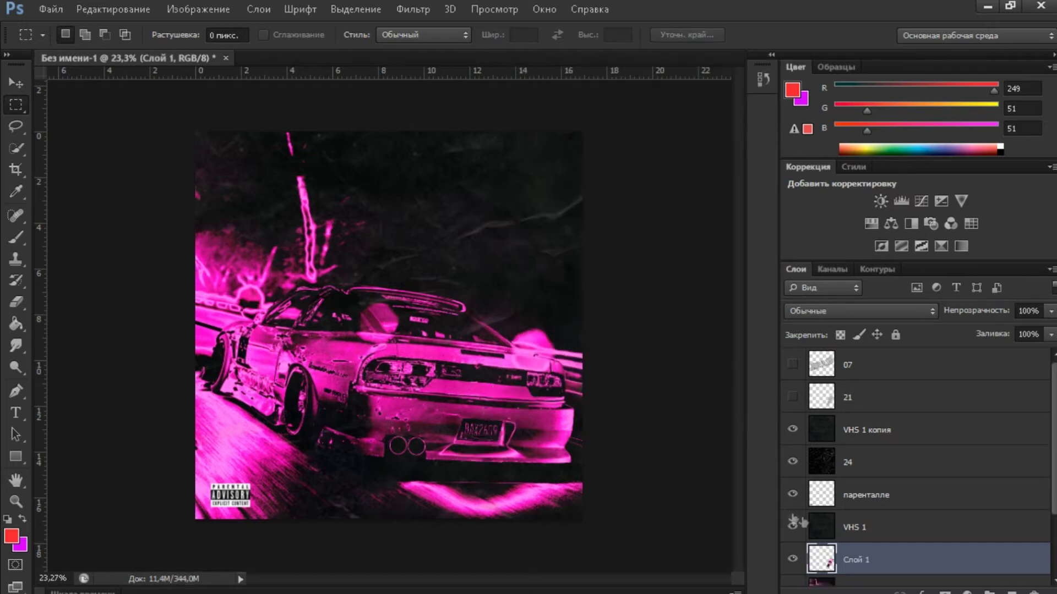
pyautogui.click(206, 17)
pyautogui.click(594, 269)
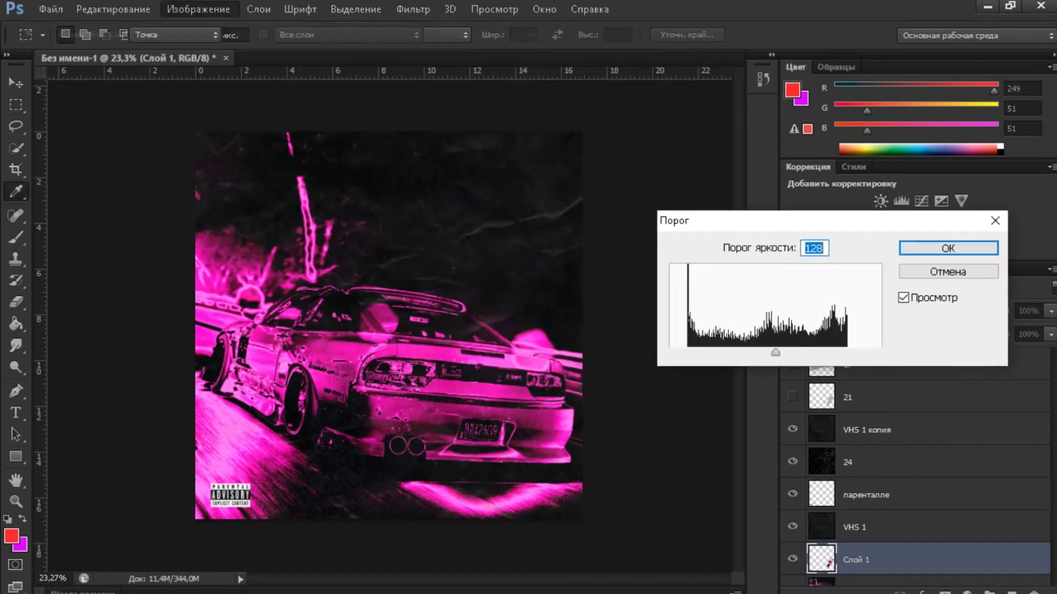
pyautogui.click(916, 248)
# - Scale down tape strip 07 and rotate it to the car's left
pyautogui.moveTo(578, 208); pyautogui.dragTo(330, 352)
pyautogui.moveTo(264, 386)
pyautogui.mouseDown()
pyautogui.moveTo(300, 416)
pyautogui.moveTo(284, 373)
pyautogui.mouseUp()
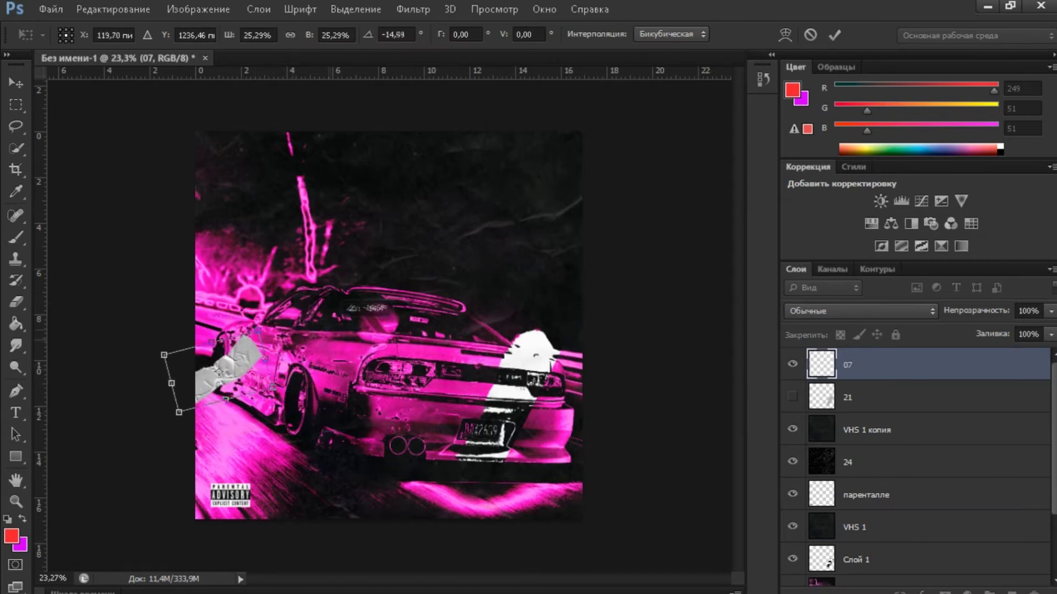
pyautogui.press('Return')
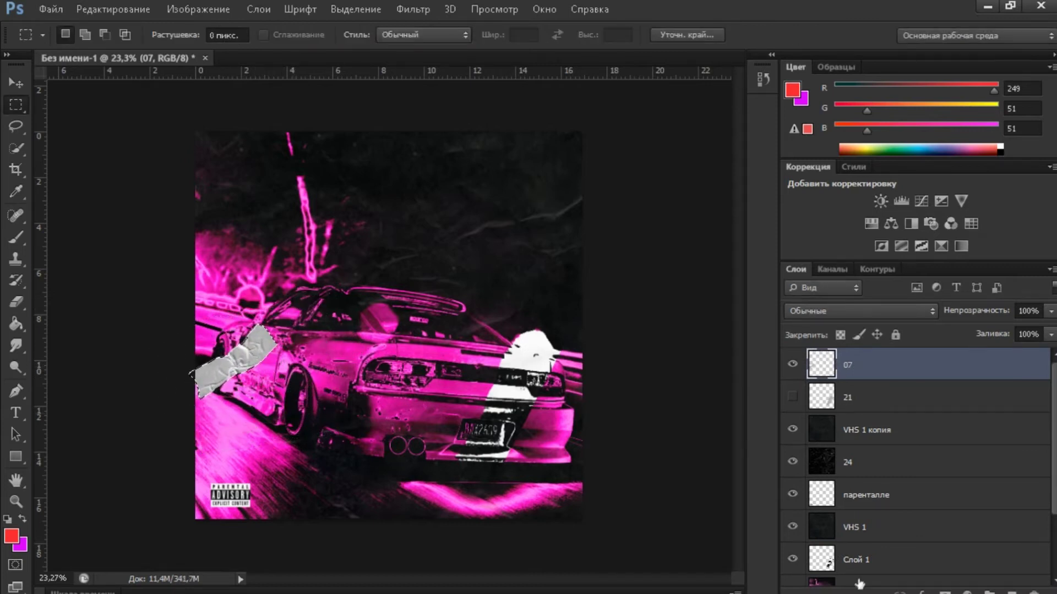
# - Make another s1200 piece into a new layer and apply a slightly raised Threshold
pyautogui.click(859, 583)
pyautogui.rightClick(245, 255)
pyautogui.scroll(1, 803, 410)
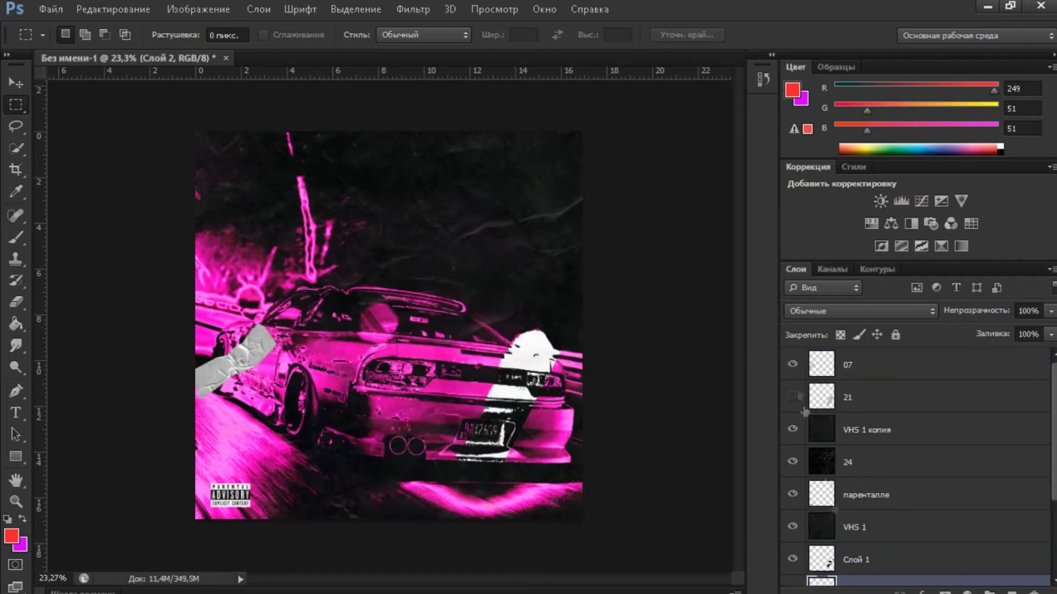
pyautogui.scroll(-1, 881, 467)
pyautogui.click(198, 9)
pyautogui.click(605, 292)
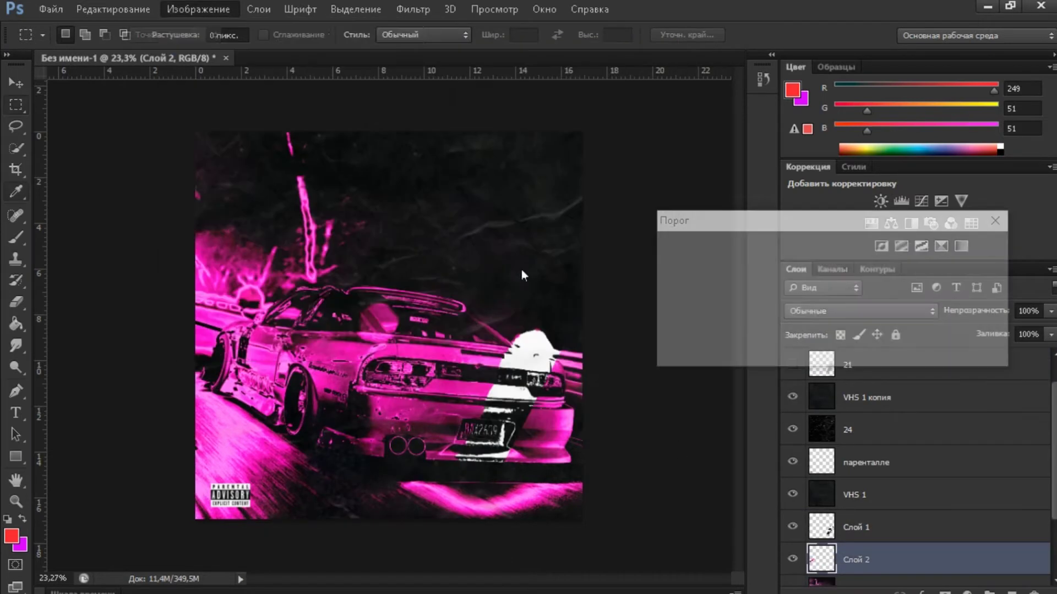
pyautogui.moveTo(775, 353); pyautogui.dragTo(777, 355)
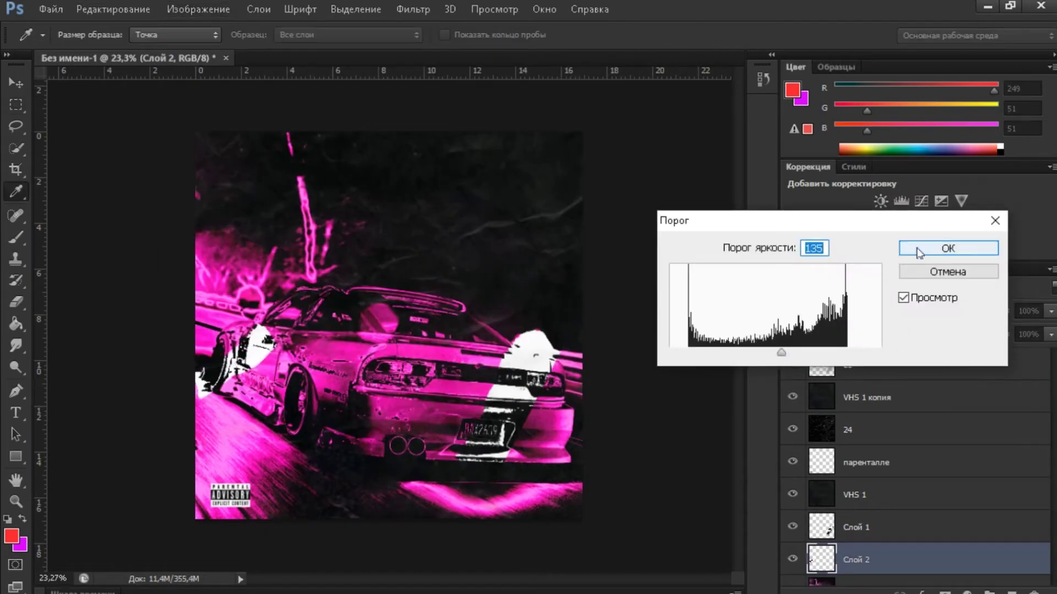
# - Move and rotate tape strip 21 over the car roof
pyautogui.moveTo(408, 308); pyautogui.dragTo(404, 299)
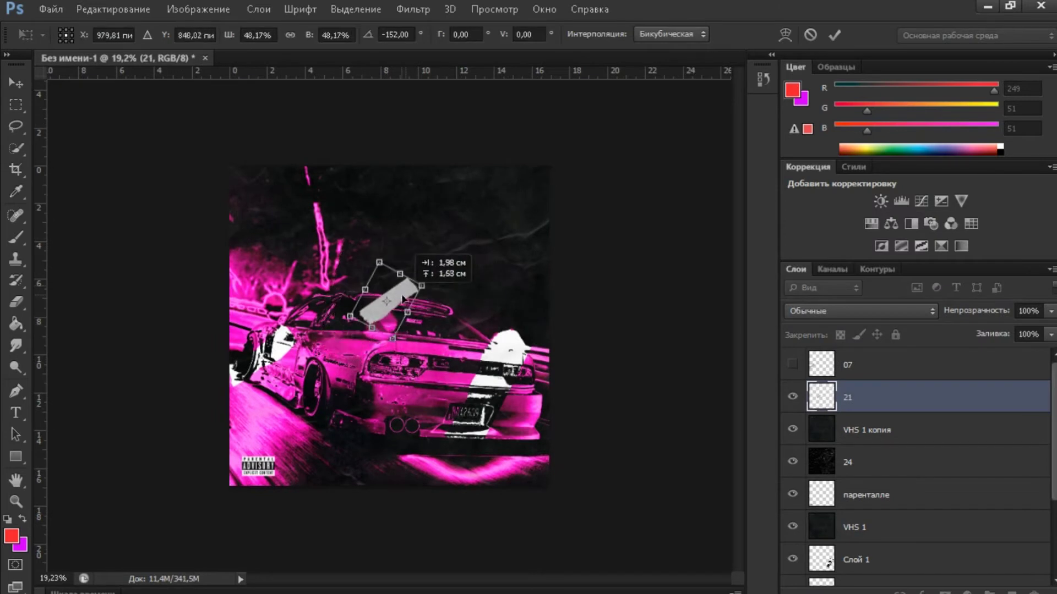
pyautogui.press('Return')
pyautogui.scroll(-2, 881, 440)
pyautogui.scroll(-1, 870, 484)
# - Cut a rectangular s1200 area to a new layer, hide the tape, and apply Threshold
pyautogui.click(856, 526)
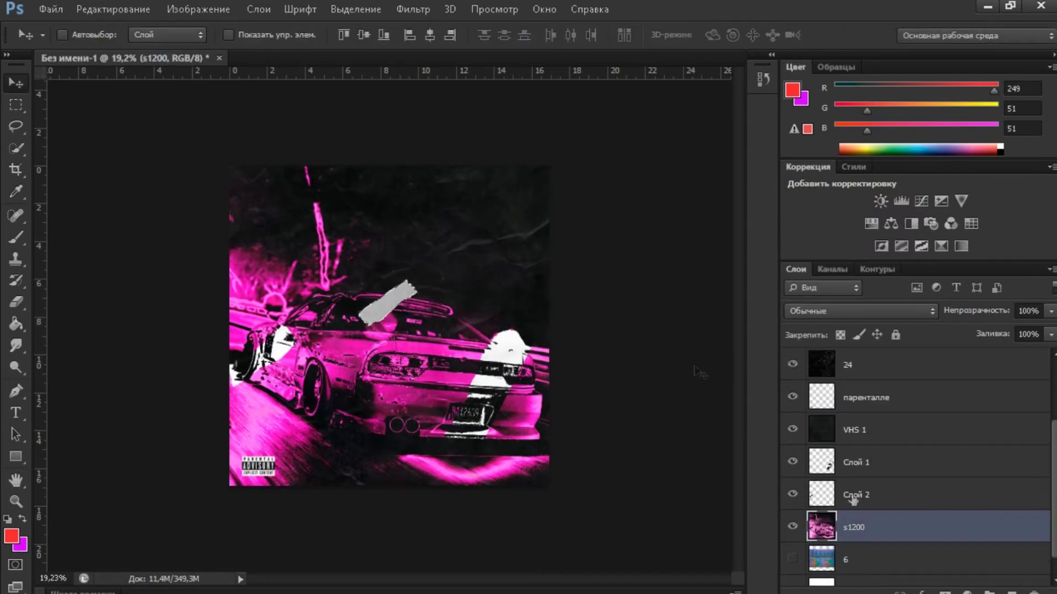
pyautogui.press('m')
pyautogui.rightClick(380, 254)
pyautogui.click(474, 402)
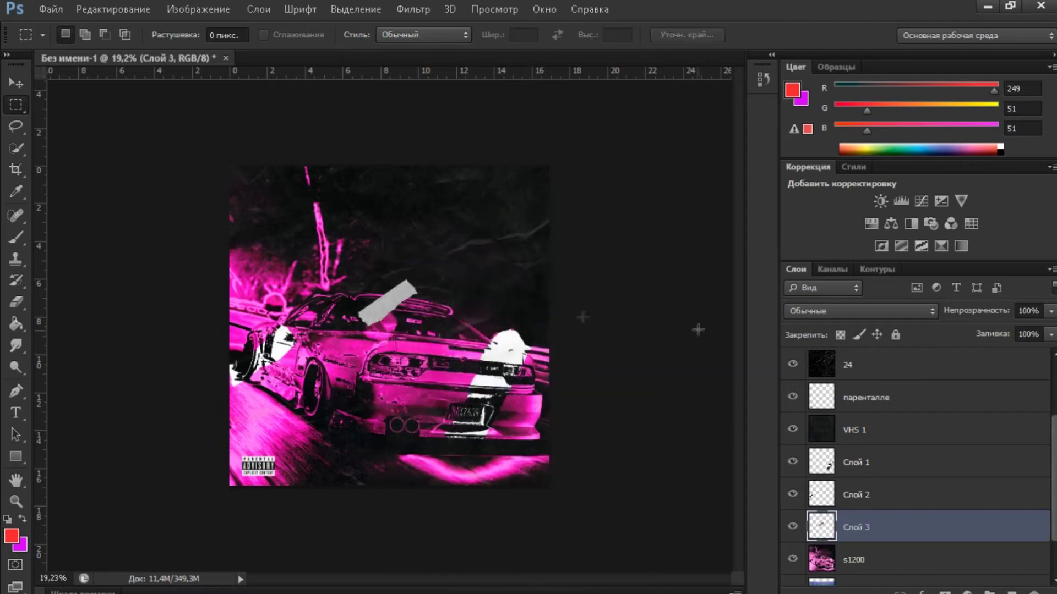
pyautogui.scroll(3, 792, 397)
pyautogui.click(793, 397)
pyautogui.scroll(-3, 793, 441)
pyautogui.click(198, 9)
pyautogui.click(594, 281)
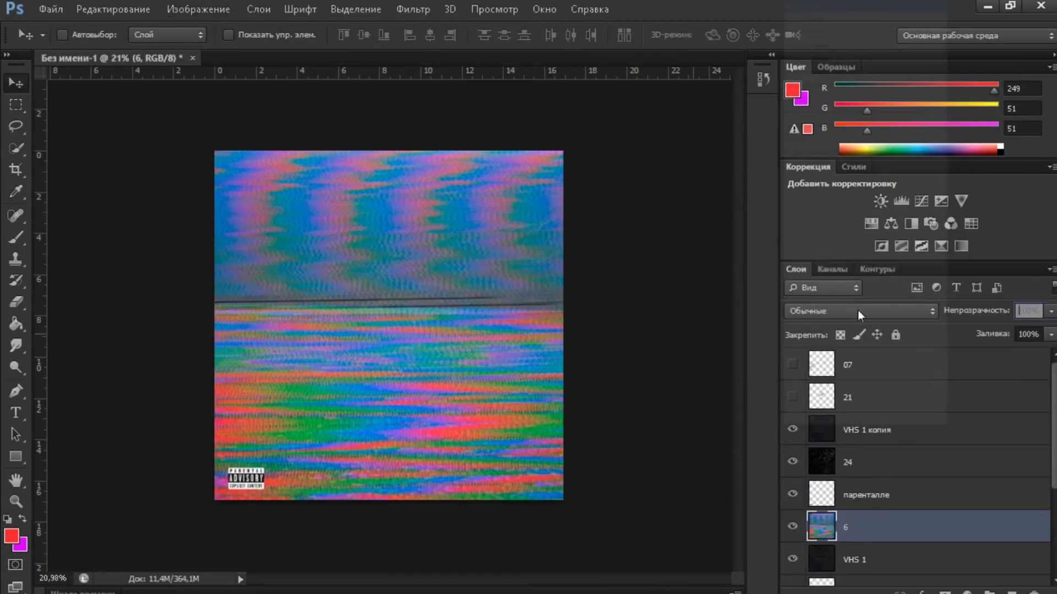
# - Set layer 6 to the Осветление основы (Color Dodge) blend mode
pyautogui.click(858, 311)
pyautogui.click(814, 111)
pyautogui.press('Down')
pyautogui.press('Down')
pyautogui.press('Down')
pyautogui.press('Down')
pyautogui.press('Down')
pyautogui.press('Down')
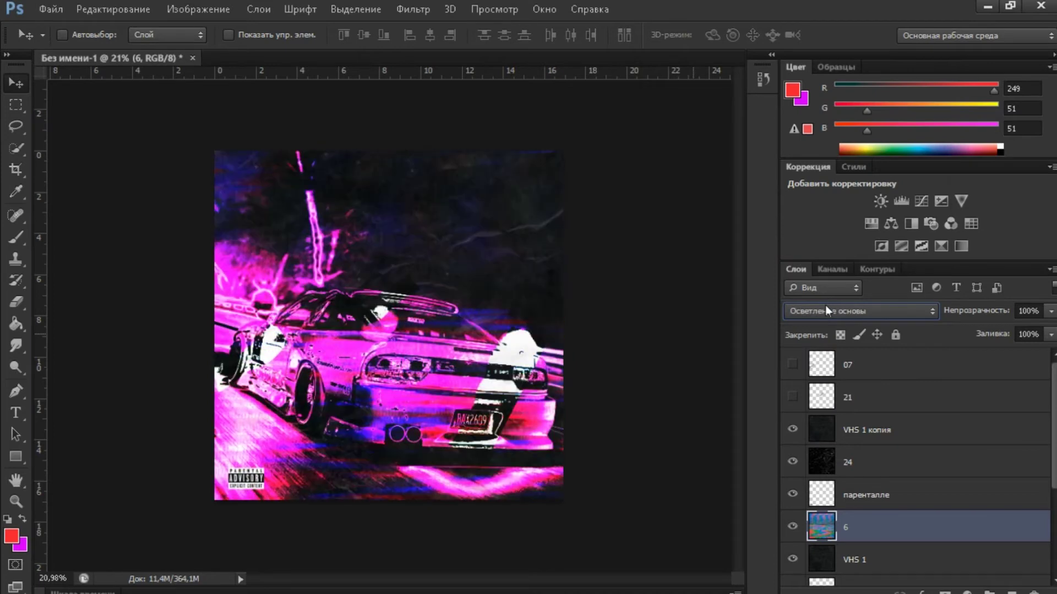
# - Lower layer 6 to 64% opacity and add the tilted MASYA PHONK title
pyautogui.moveTo(1051, 311); pyautogui.dragTo(995, 343)
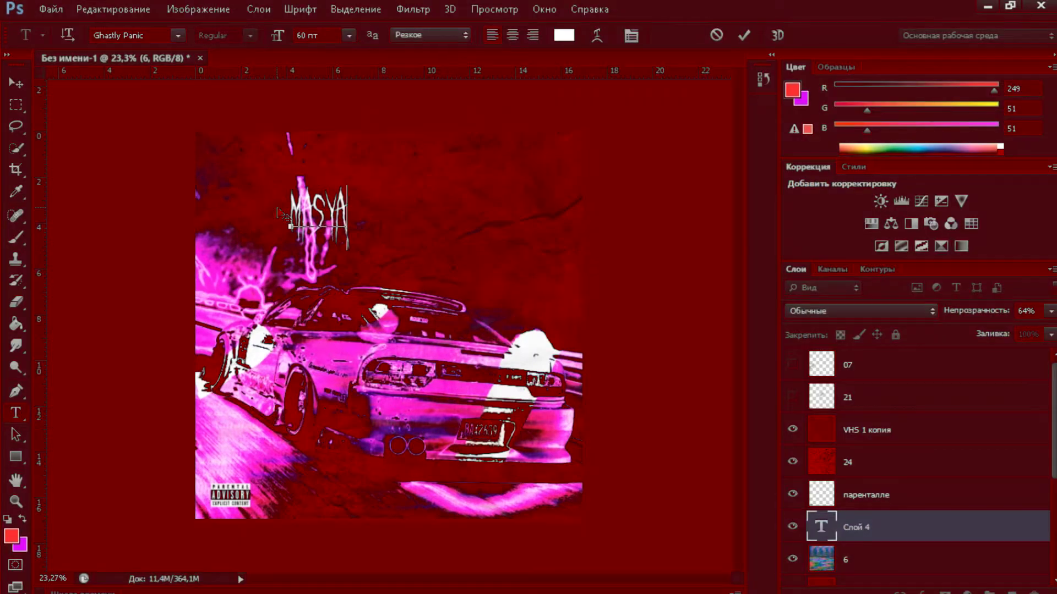
pyautogui.write('HO')
pyautogui.moveTo(605, 198); pyautogui.dragTo(644, 209)
pyautogui.moveTo(483, 193); pyautogui.dragTo(483, 195)
pyautogui.press('Return')
# - Enlarge the title to about 148% near the top, tilt 2.6°, and open its Тиснение style
pyautogui.hotkey('ctrl', 't')
pyautogui.moveTo(570, 245)
pyautogui.mouseDown()
pyautogui.moveTo(550, 289)
pyautogui.moveTo(575, 236)
pyautogui.mouseUp()
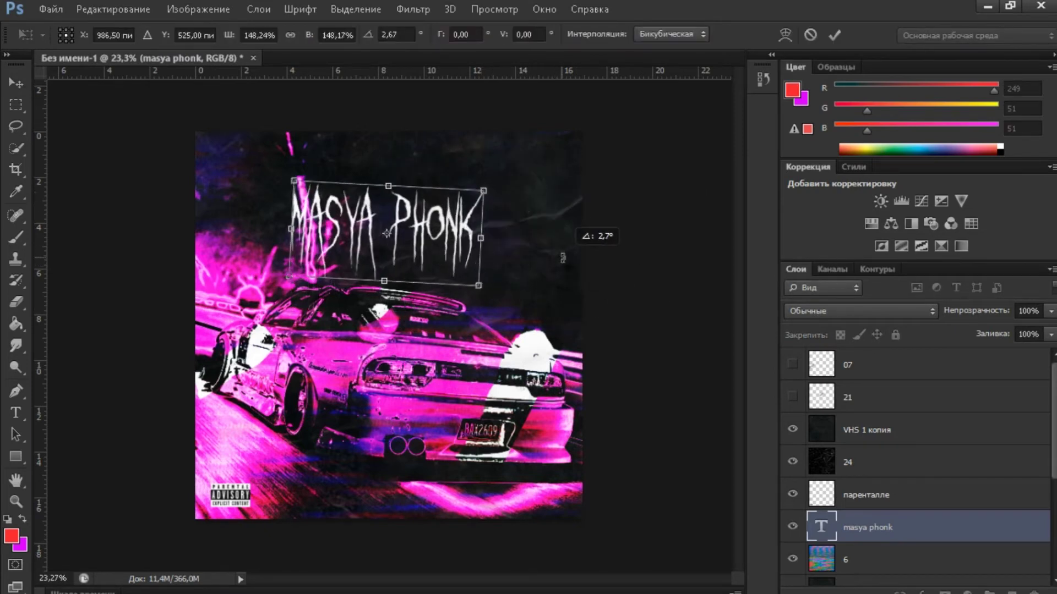
pyautogui.moveTo(419, 231); pyautogui.dragTo(467, 194)
pyautogui.moveTo(592, 220); pyautogui.dragTo(602, 210)
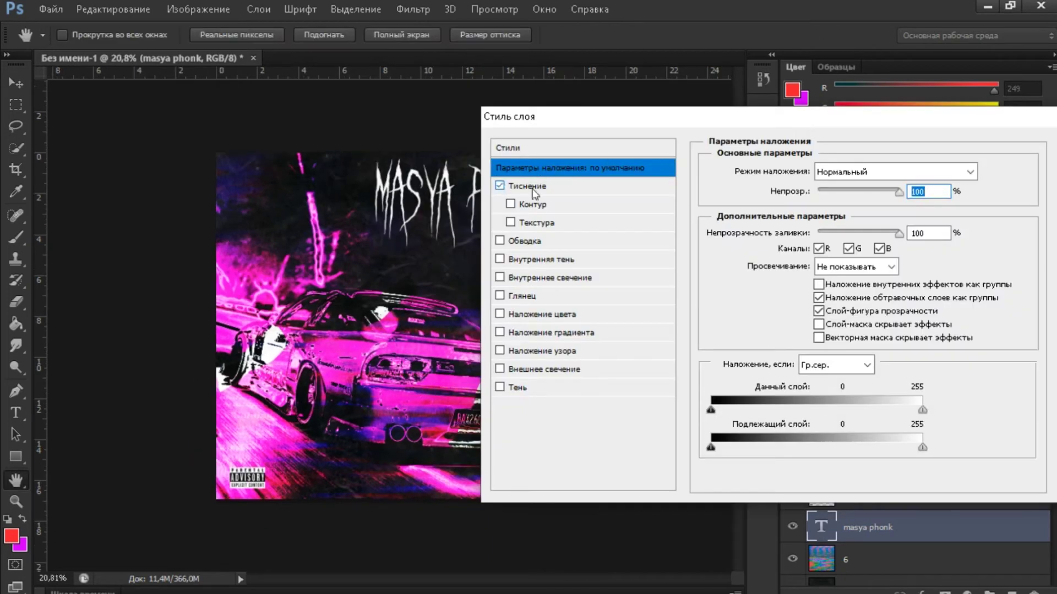
pyautogui.click(532, 189)
pyautogui.click(820, 365)
# - Choose a double-peak gloss contour and give the emboss shadow a darker magenta colour
pyautogui.click(738, 435)
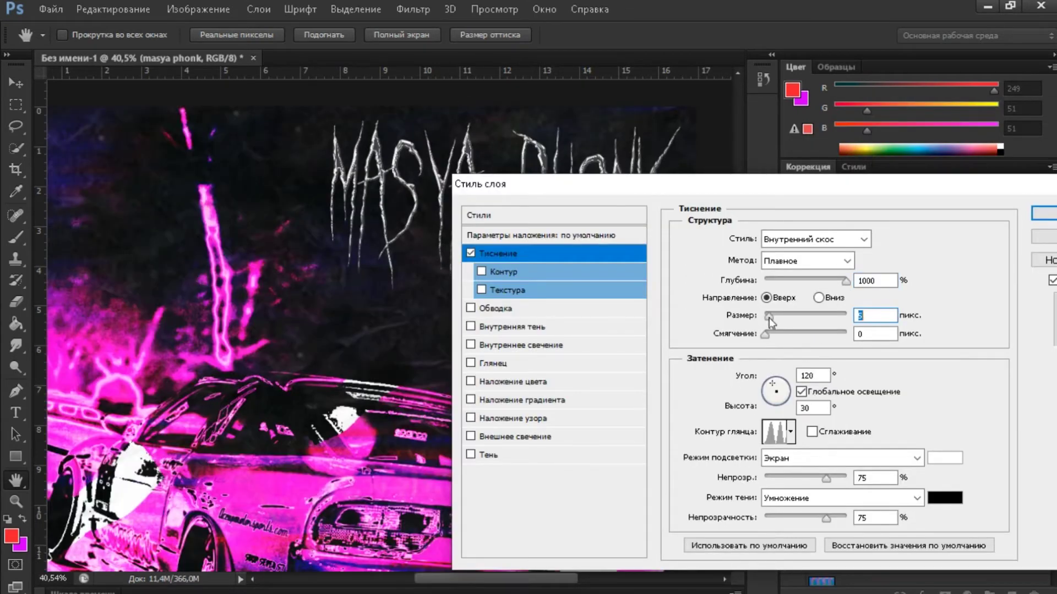
pyautogui.click(945, 498)
pyautogui.click(685, 385)
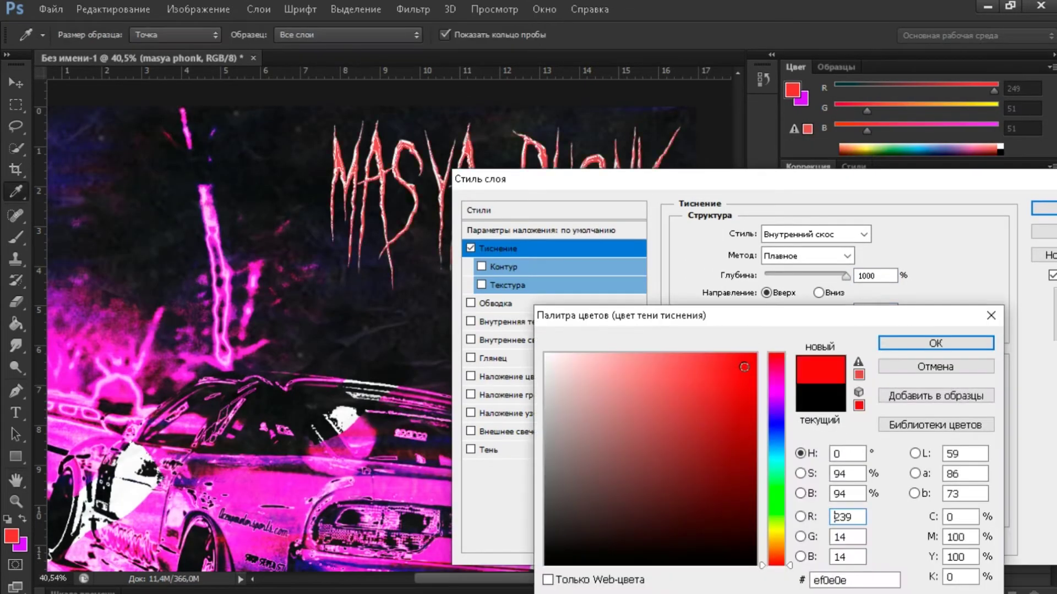
pyautogui.moveTo(778, 412); pyautogui.dragTo(780, 387)
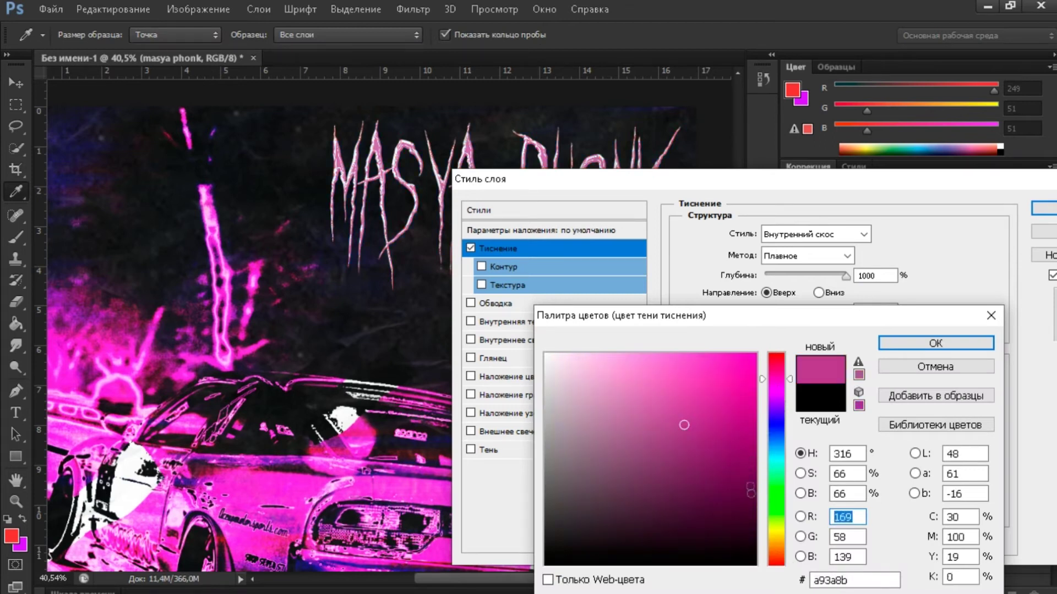
pyautogui.moveTo(685, 425); pyautogui.dragTo(762, 524)
pyautogui.click(397, 487)
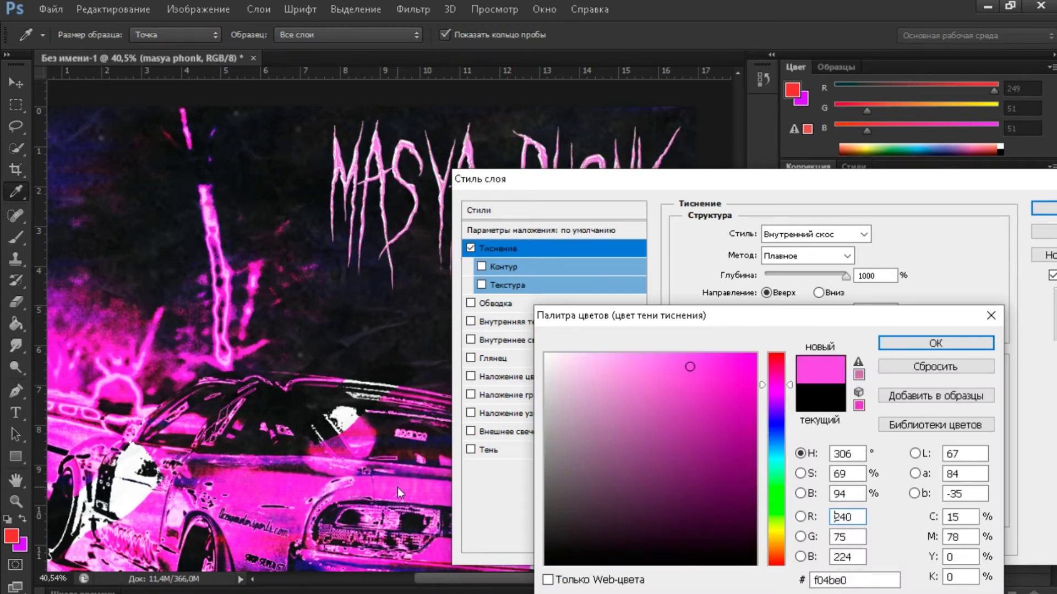
pyautogui.click(737, 417)
pyautogui.click(936, 343)
# - Deepen the emboss well above 100%, make the shadow fully opaque, and darken it to purple
pyautogui.moveTo(845, 274); pyautogui.dragTo(768, 276)
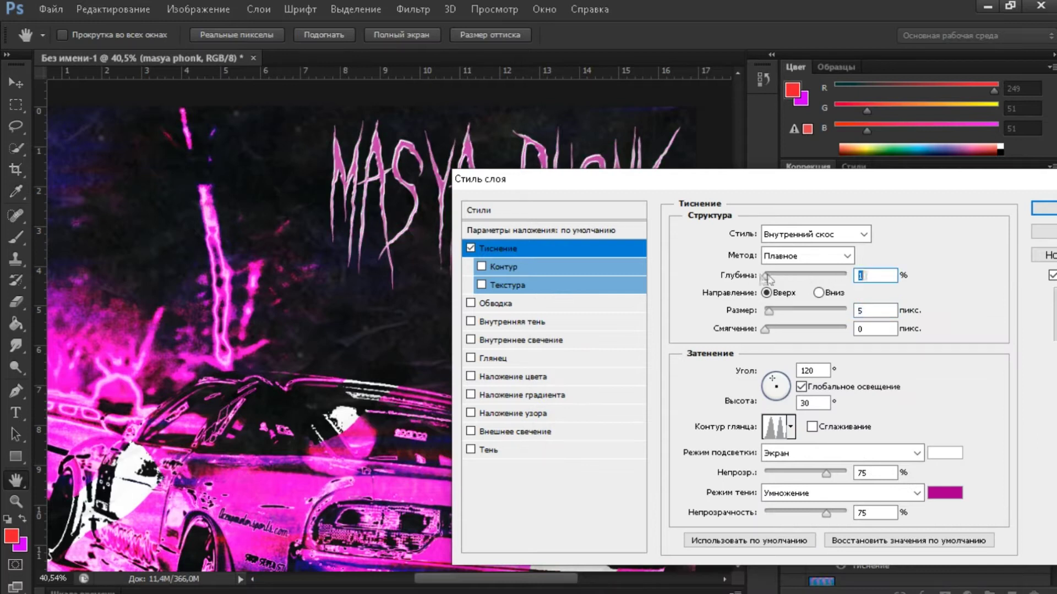
pyautogui.moveTo(786, 315); pyautogui.dragTo(772, 319)
pyautogui.moveTo(772, 278); pyautogui.dragTo(782, 280)
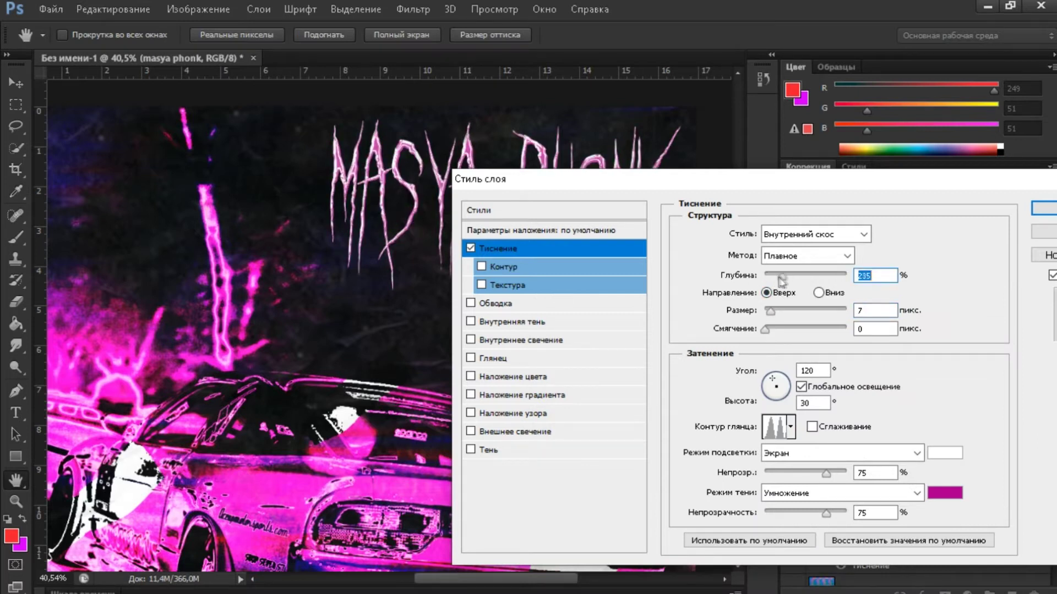
pyautogui.click(770, 312)
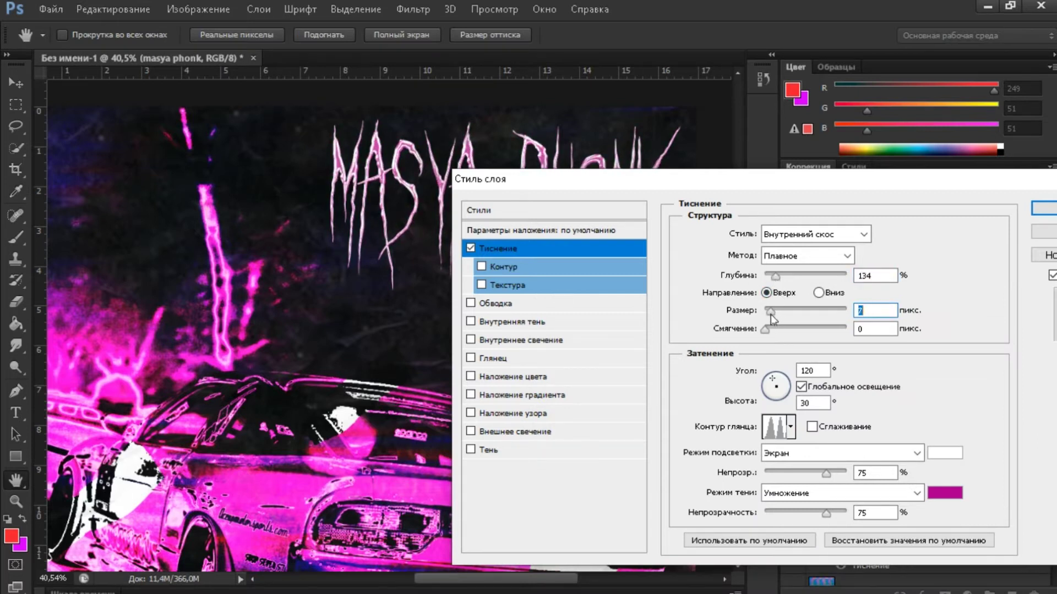
pyautogui.moveTo(775, 275)
pyautogui.mouseDown()
pyautogui.moveTo(793, 280)
pyautogui.moveTo(774, 314)
pyautogui.mouseUp()
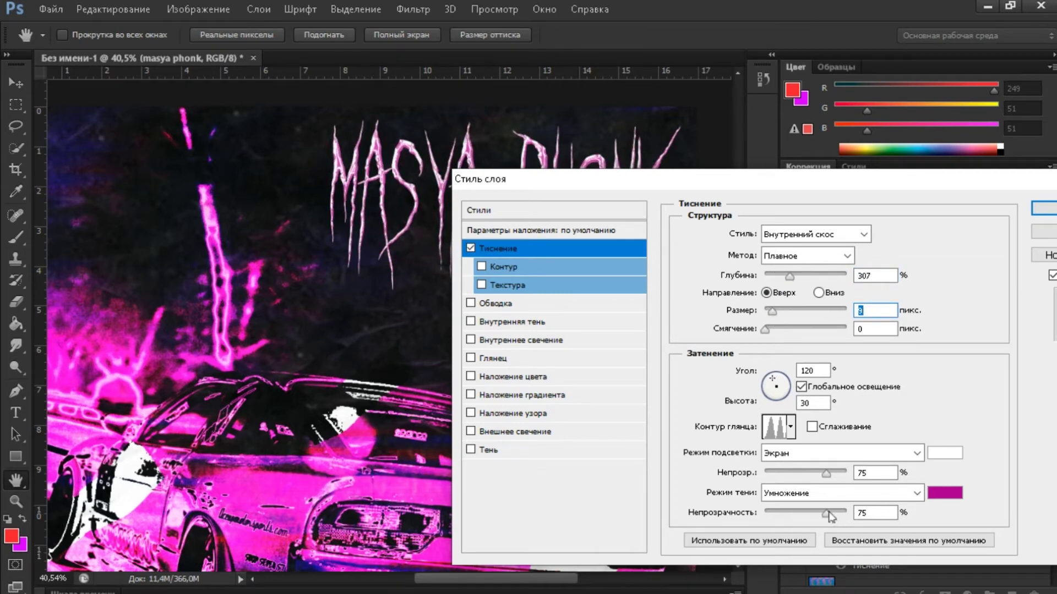
pyautogui.moveTo(830, 516); pyautogui.dragTo(850, 517)
pyautogui.click(945, 493)
pyautogui.click(746, 496)
pyautogui.click(936, 343)
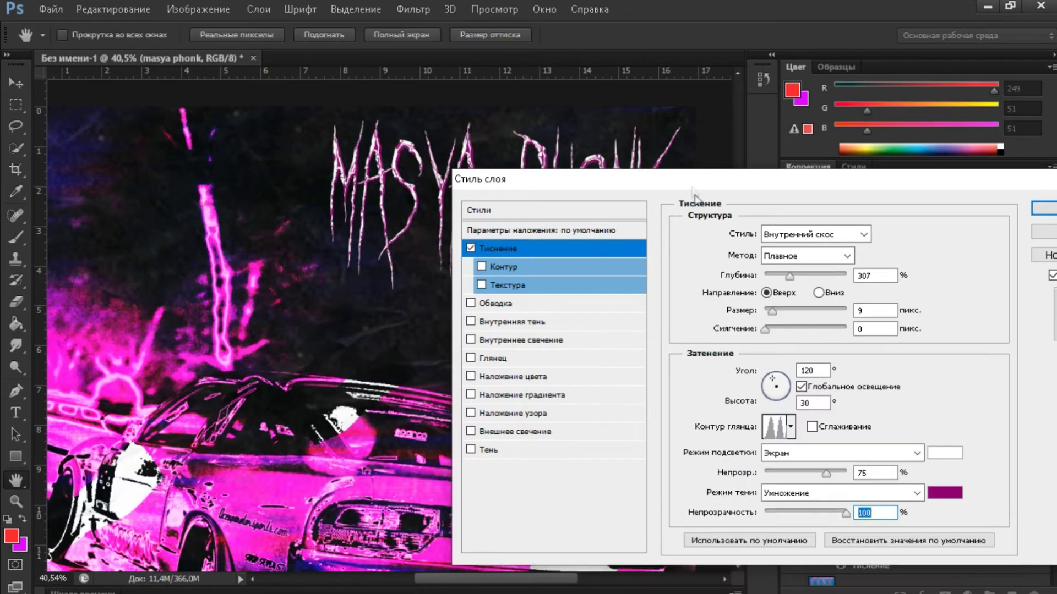
# - Settle the emboss at depth 276%, size 13 px, with a near-black shadow colour
pyautogui.moveTo(550, 179); pyautogui.dragTo(446, 159)
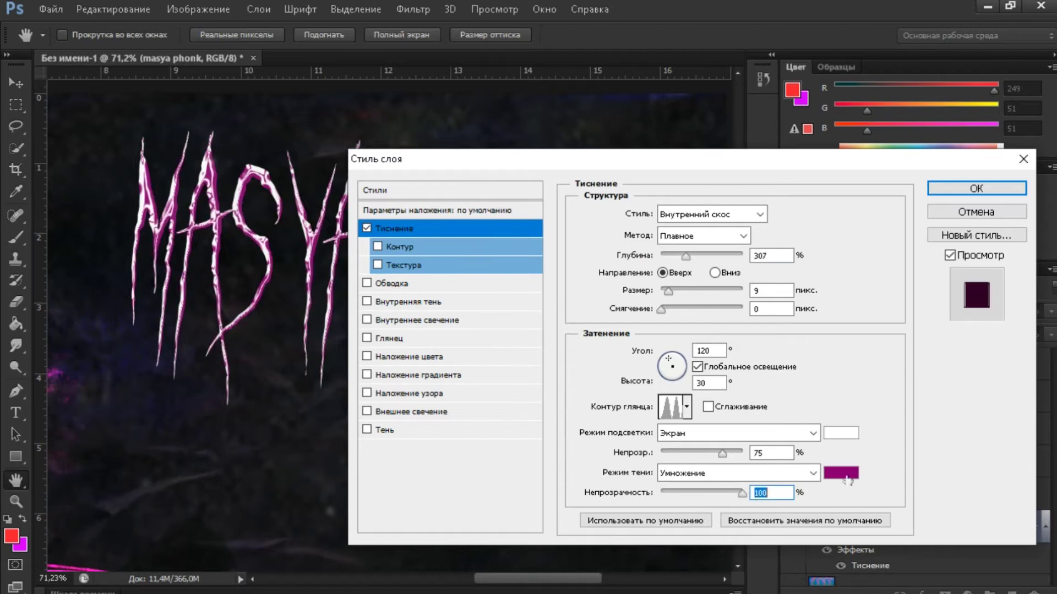
pyautogui.click(848, 481)
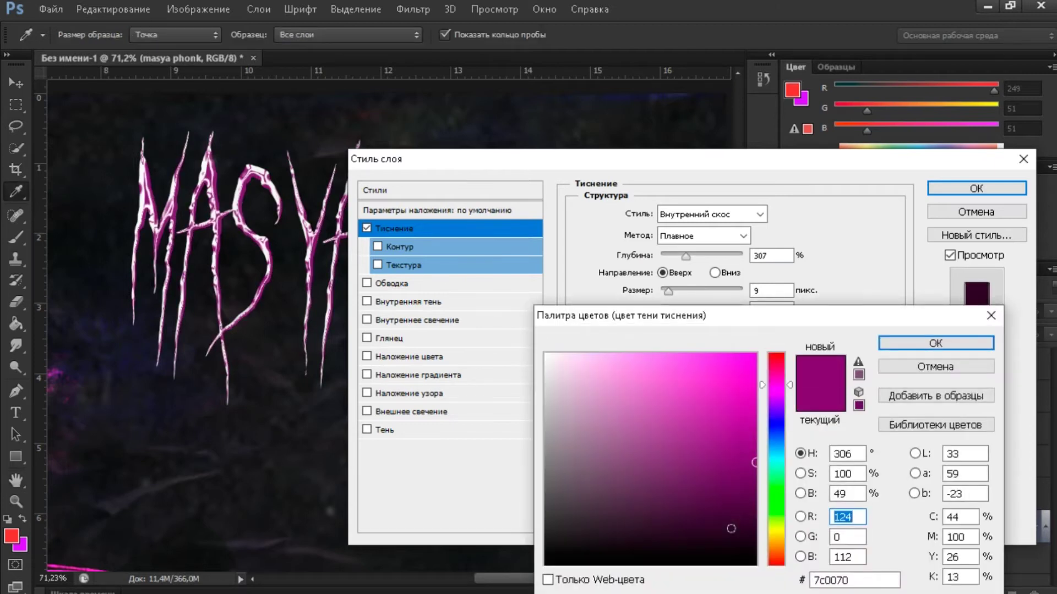
pyautogui.click(736, 539)
pyautogui.click(901, 368)
pyautogui.moveTo(668, 290); pyautogui.dragTo(672, 294)
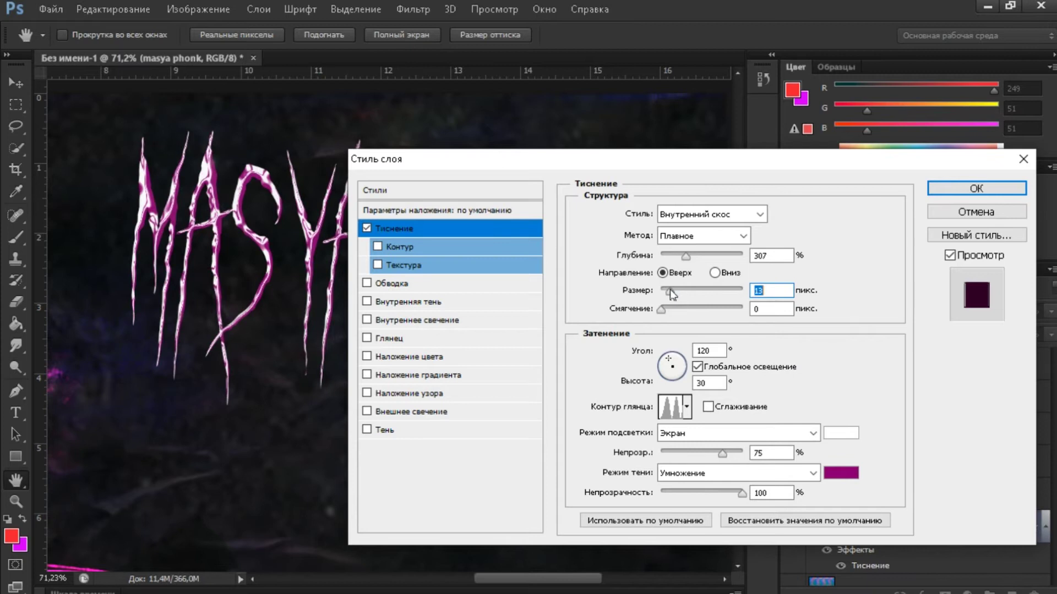
pyautogui.moveTo(685, 258); pyautogui.dragTo(684, 258)
pyautogui.moveTo(551, 159); pyautogui.dragTo(719, 161)
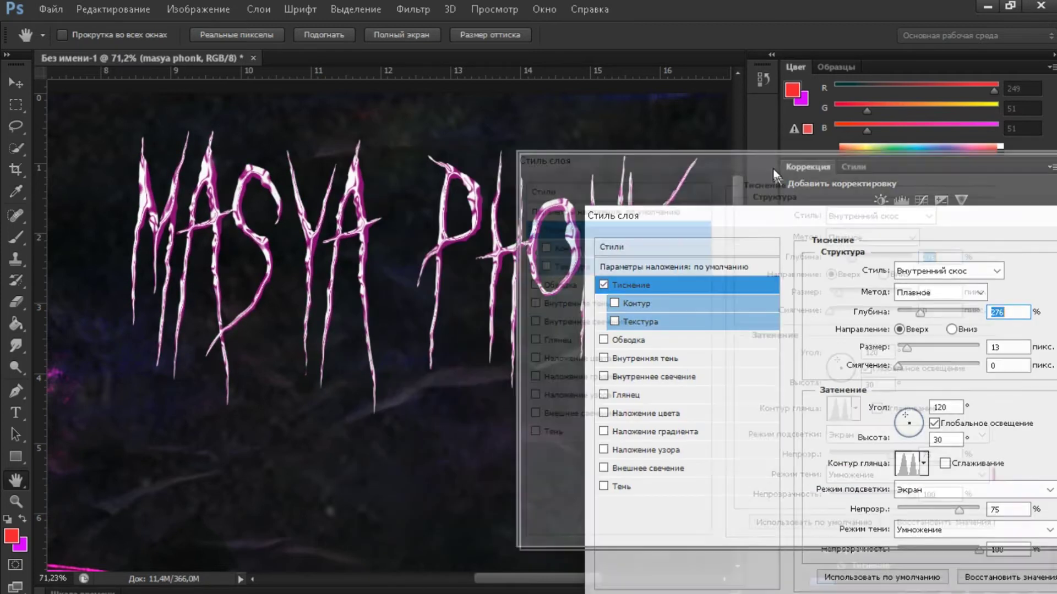
pyautogui.click(1012, 482)
pyautogui.moveTo(707, 371); pyautogui.dragTo(704, 552)
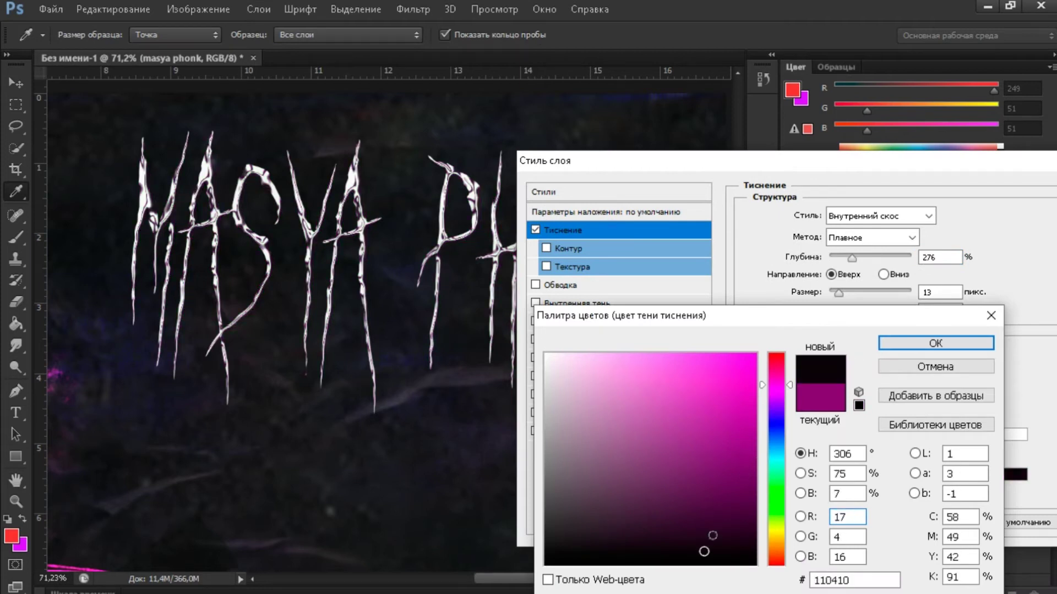
pyautogui.click(936, 343)
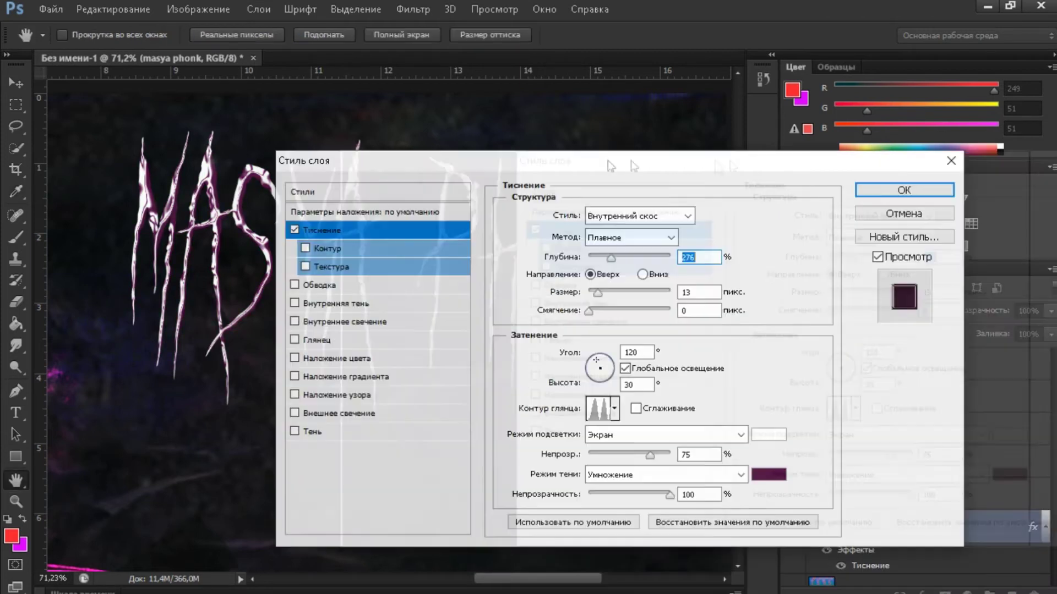
# - Apply the Bevel & Emboss style and duplicate the embossed title layer
pyautogui.click(1029, 189)
pyautogui.hotkey('ctrl', '0')
pyautogui.rightClick(881, 526)
# - Give the title a dark purple Color Overlay and nudge it slightly on the cover
pyautogui.click(671, 8)
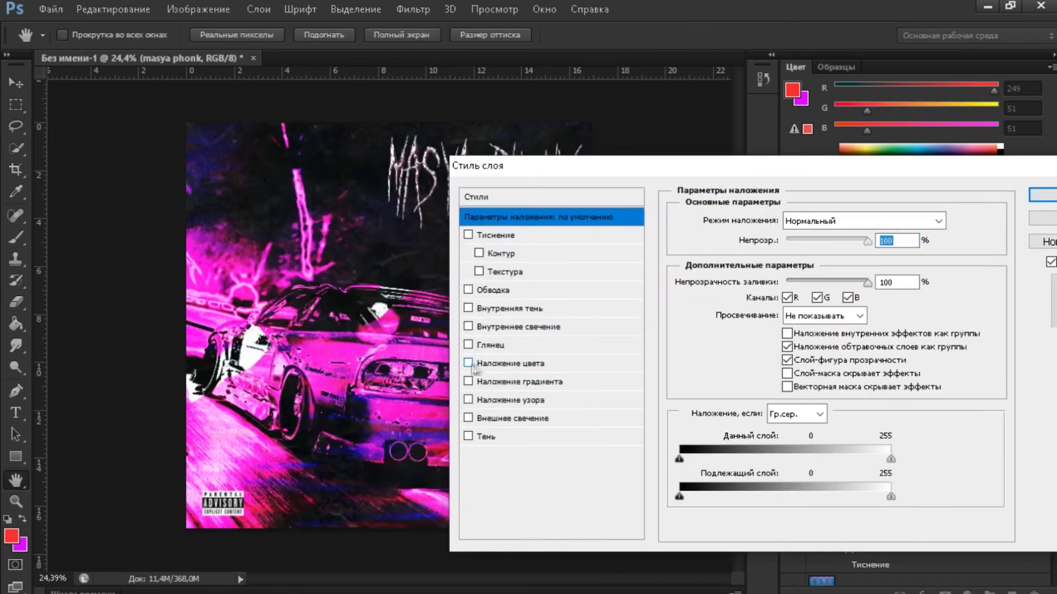
pyautogui.click(468, 363)
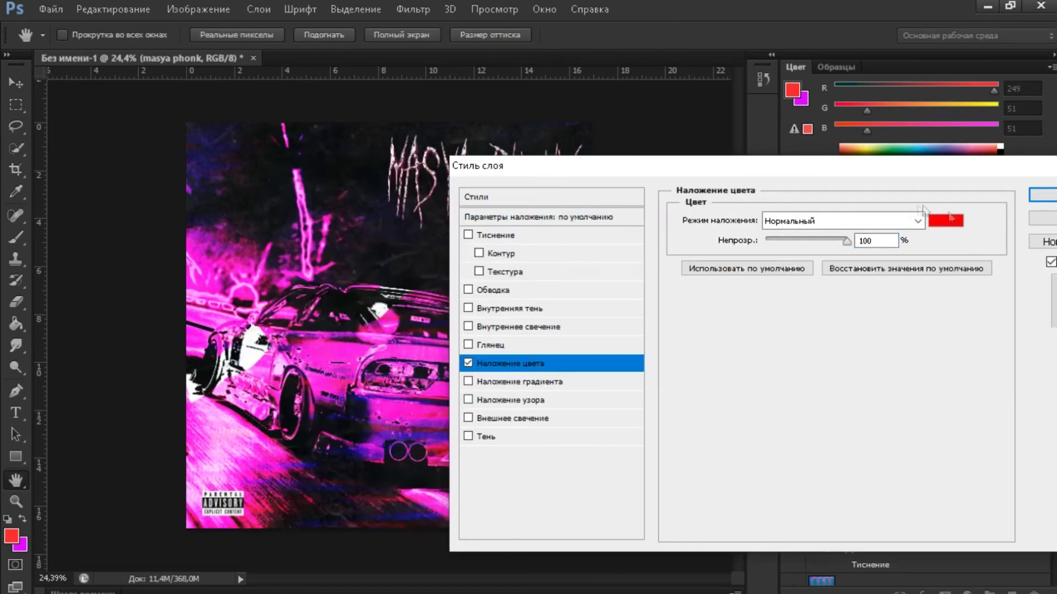
pyautogui.click(946, 221)
pyautogui.click(776, 396)
pyautogui.click(746, 504)
pyautogui.click(935, 343)
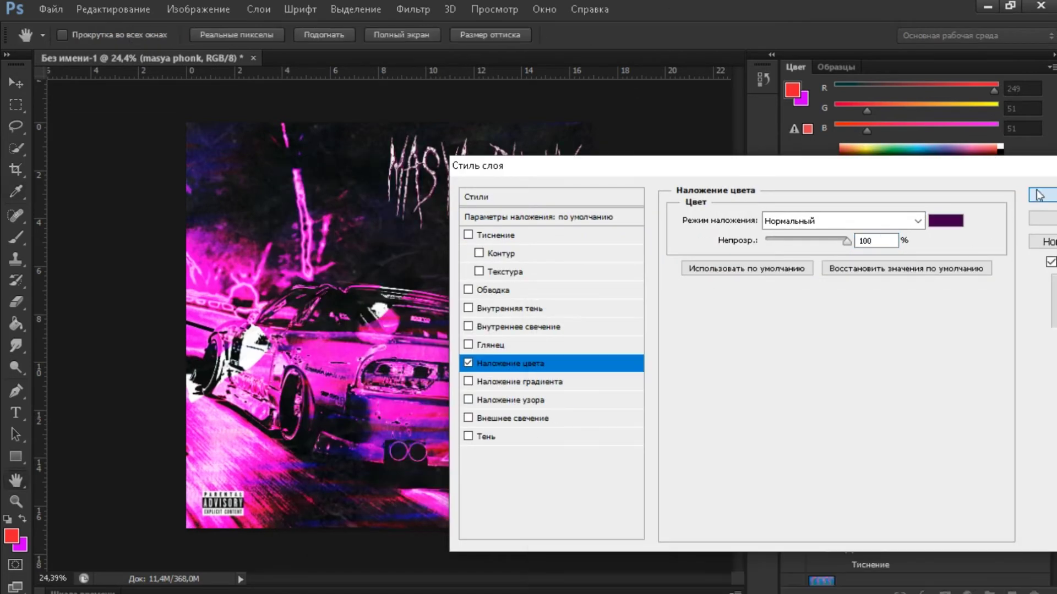
pyautogui.moveTo(457, 136); pyautogui.dragTo(505, 226)
# - Duplicate the title, rasterize the copy, and apply a Motion Blur to it
pyautogui.scroll(-3, 578, 259)
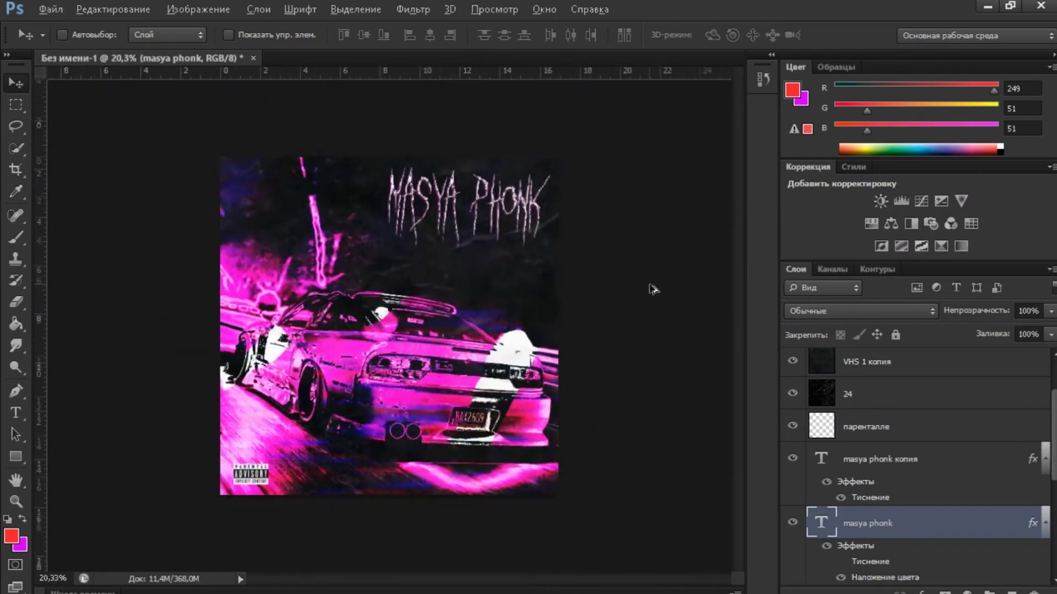
pyautogui.scroll(1, 525, 289)
pyautogui.hotkey('ctrl', 'j')
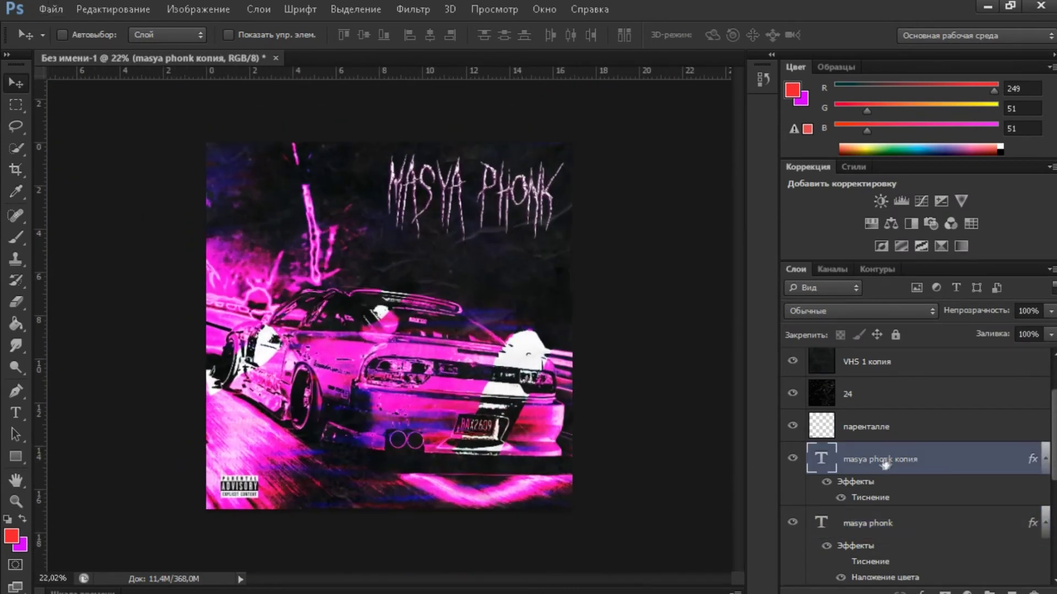
pyautogui.click(416, 5)
pyautogui.moveTo(428, 223)
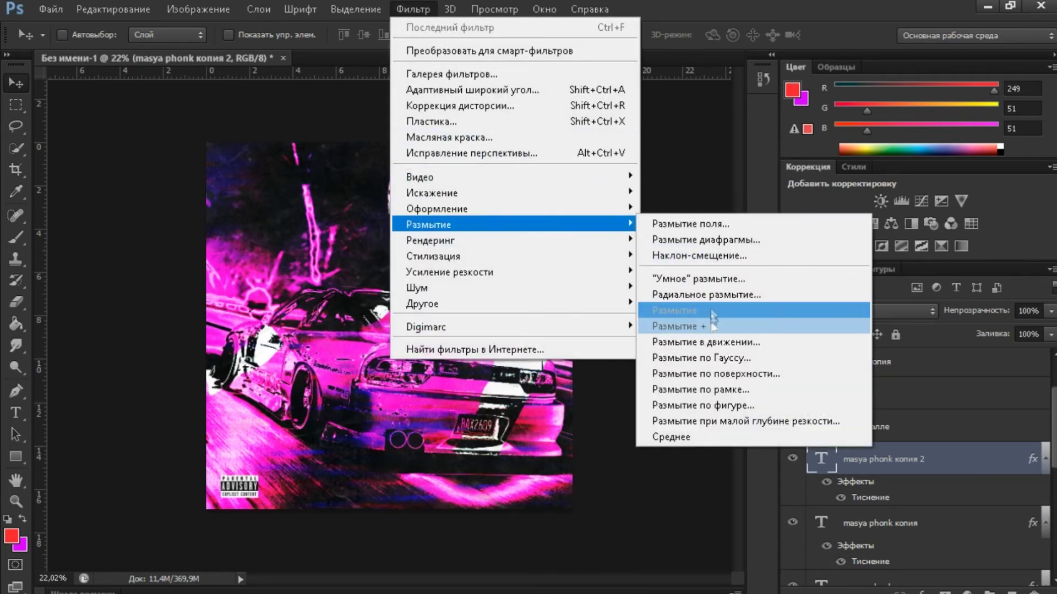
pyautogui.click(710, 333)
pyautogui.click(512, 248)
pyautogui.moveTo(624, 398); pyautogui.dragTo(621, 398)
pyautogui.press('Return')
# - Offset the blurred title copies and fade them to roughly 30-51% opacity
pyautogui.moveTo(514, 190); pyautogui.dragTo(514, 201)
pyautogui.click(1051, 311)
pyautogui.moveTo(1051, 329); pyautogui.dragTo(1011, 330)
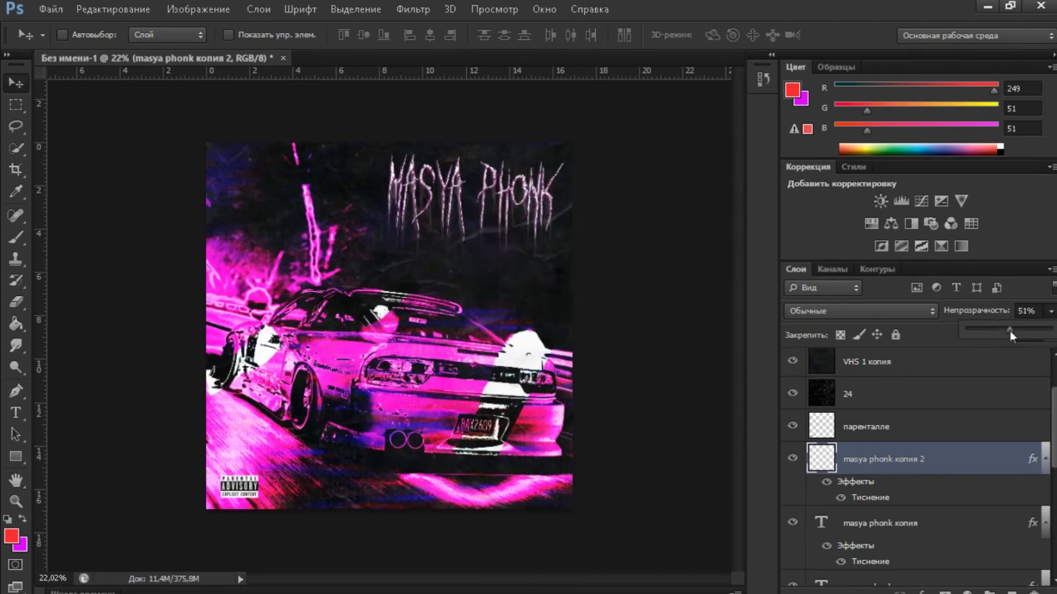
pyautogui.moveTo(521, 208); pyautogui.dragTo(499, 147)
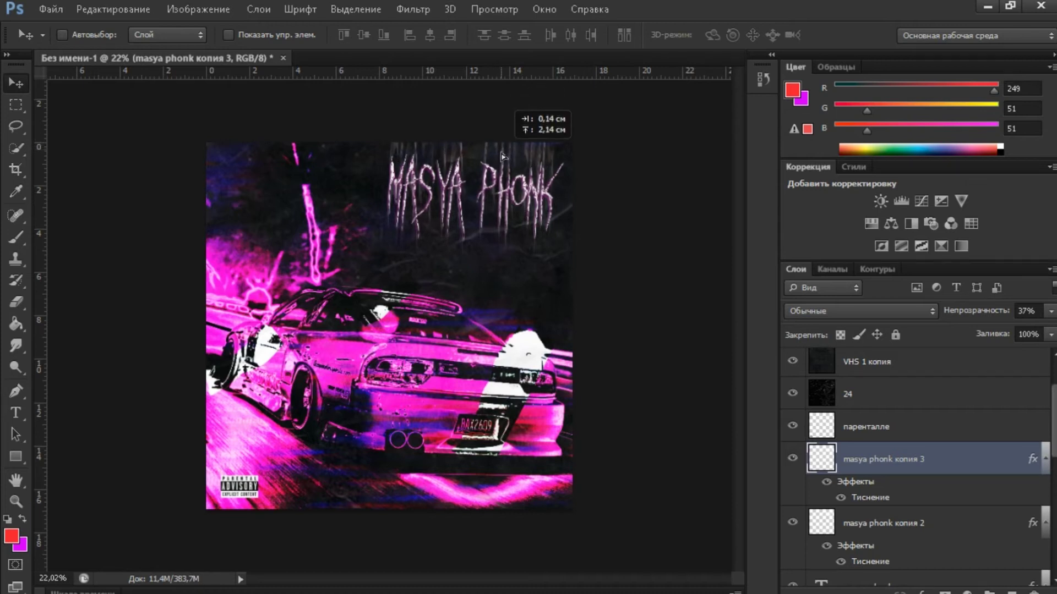
pyautogui.moveTo(974, 330); pyautogui.dragTo(988, 330)
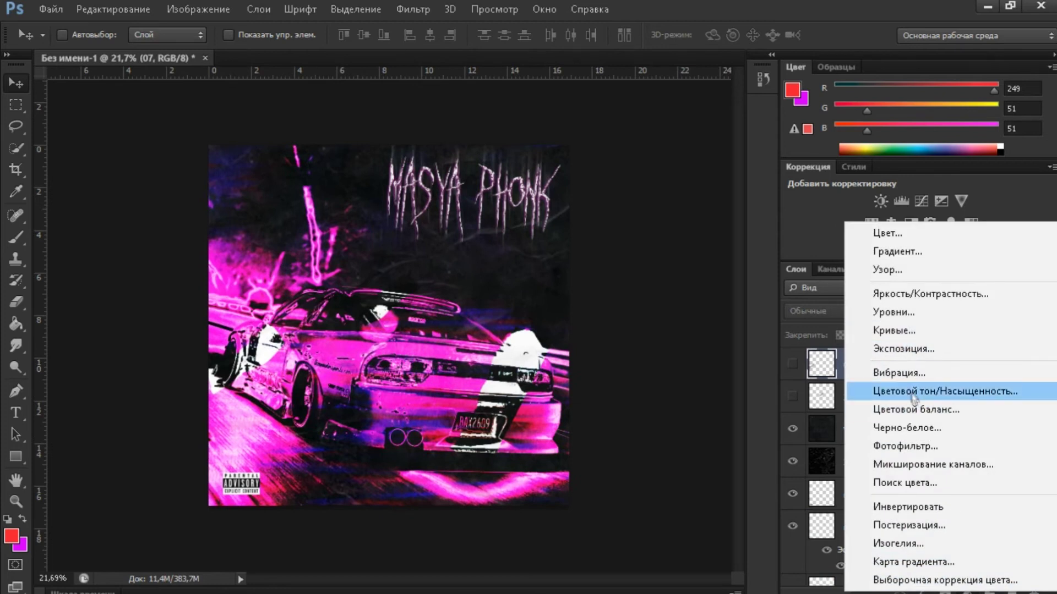
# - Add a Hue/Saturation layer at Hue +52 and a Vibrance layer at +7
pyautogui.click(881, 389)
pyautogui.moveTo(805, 282)
pyautogui.mouseDown()
pyautogui.moveTo(869, 280)
pyautogui.moveTo(847, 292)
pyautogui.moveTo(753, 289)
pyautogui.moveTo(840, 297)
pyautogui.moveTo(856, 288)
pyautogui.moveTo(751, 293)
pyautogui.moveTo(899, 292)
pyautogui.moveTo(853, 299)
pyautogui.mouseUp()
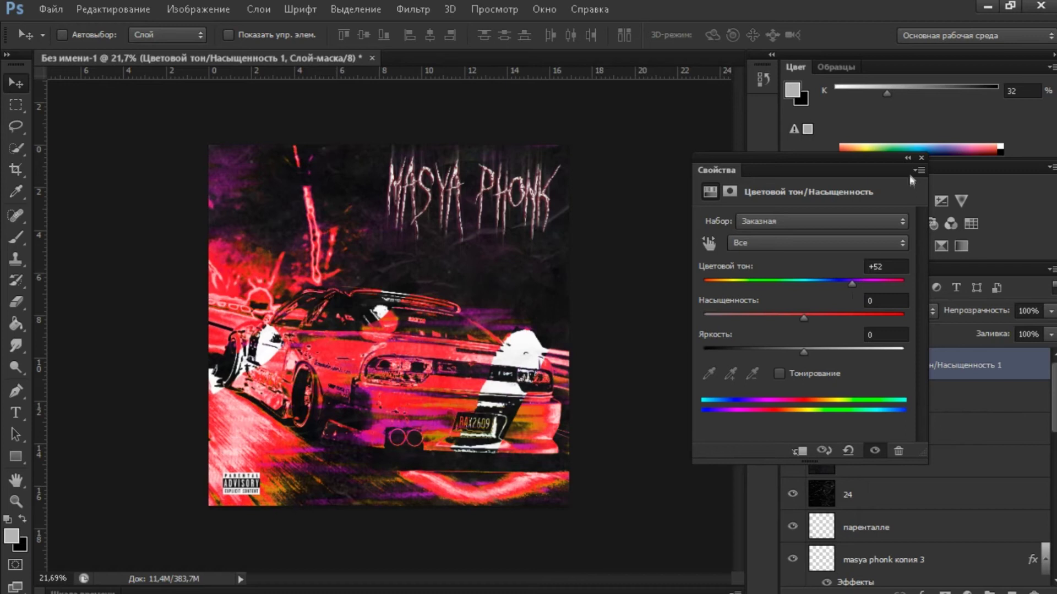
pyautogui.click(908, 157)
pyautogui.click(961, 200)
pyautogui.moveTo(804, 233); pyautogui.dragTo(880, 237)
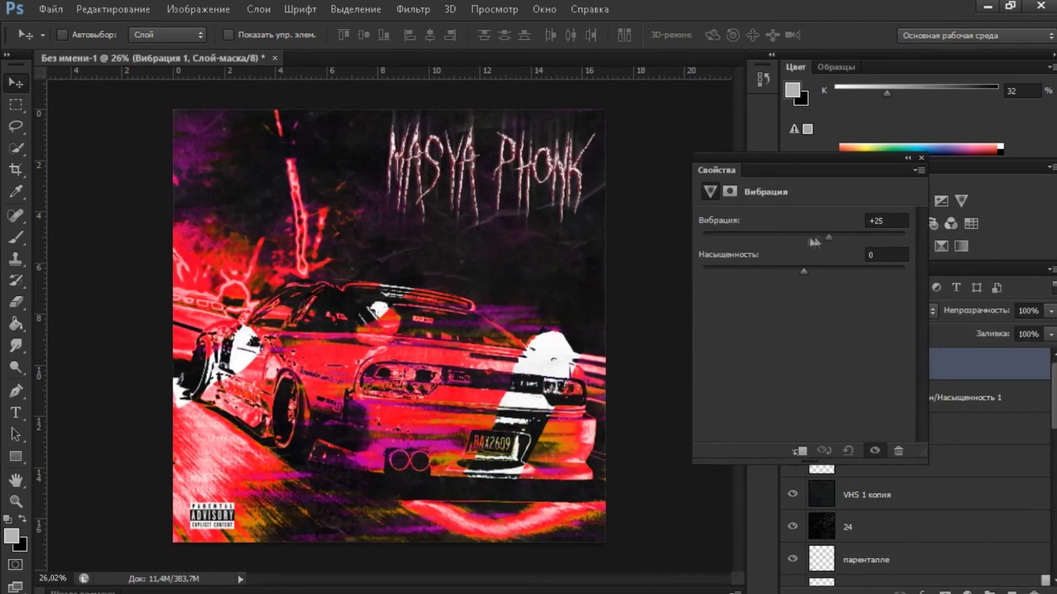
pyautogui.click(809, 235)
# - Add a Brightness/Contrast adjustment layer with brightness 5 and contrast 20
pyautogui.click(908, 157)
pyautogui.click(967, 592)
pyautogui.click(897, 307)
pyautogui.moveTo(776, 300)
pyautogui.mouseDown()
pyautogui.moveTo(745, 297)
pyautogui.moveTo(838, 262)
pyautogui.moveTo(740, 262)
pyautogui.moveTo(807, 263)
pyautogui.mouseUp()
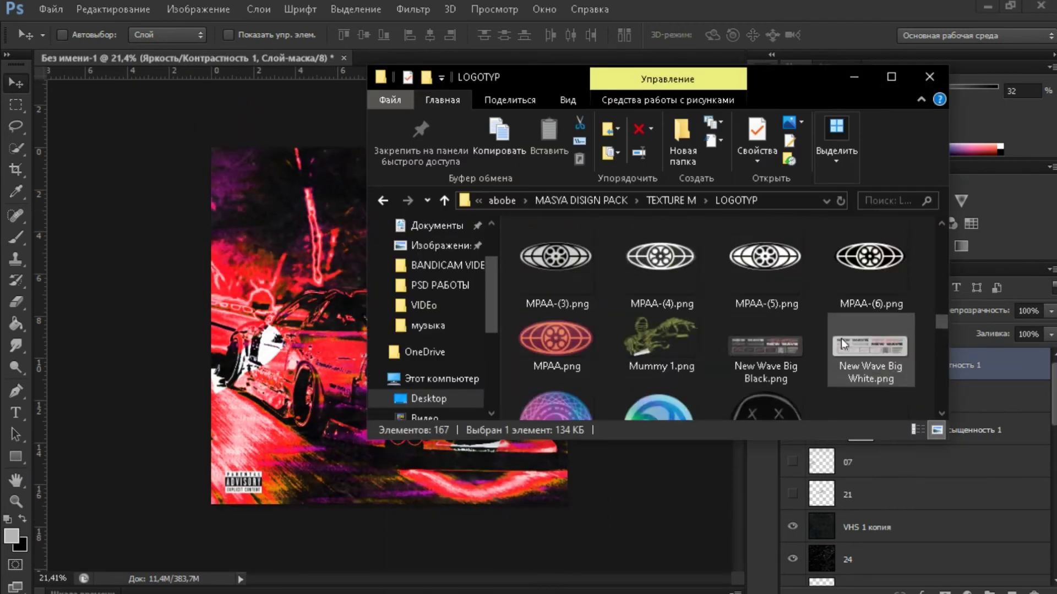
pyautogui.scroll(5, 841, 339)
pyautogui.scroll(3, 830, 338)
pyautogui.scroll(3, 660, 394)
pyautogui.scroll(-1, 660, 394)
pyautogui.scroll(-5, 659, 392)
pyautogui.scroll(-5, 661, 392)
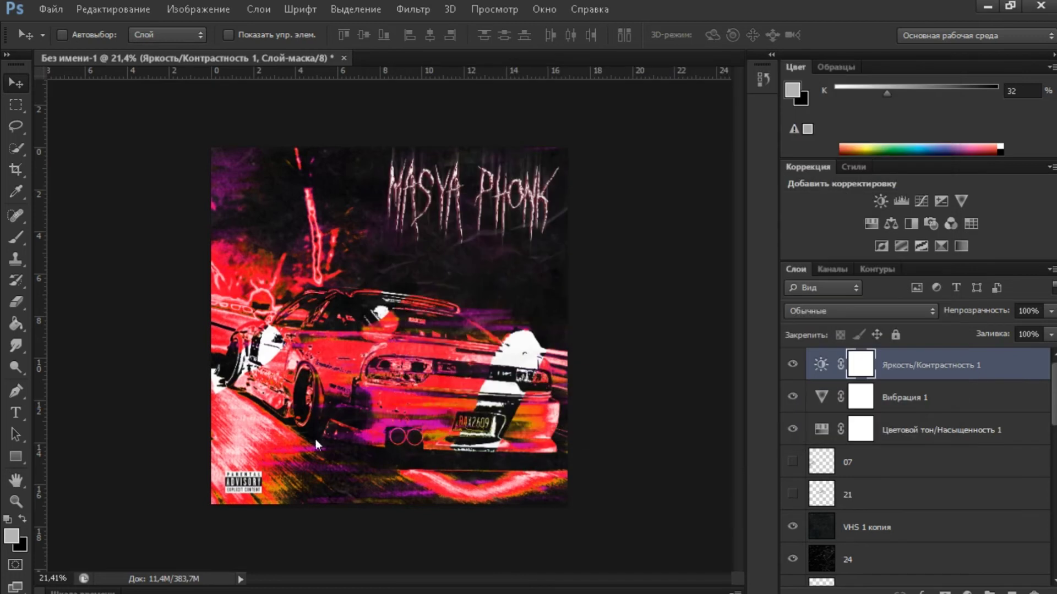
# - Place and rasterize the Parental Advisory label, scale it bottom-left, and set a pink title glow
pyautogui.click(408, 324)
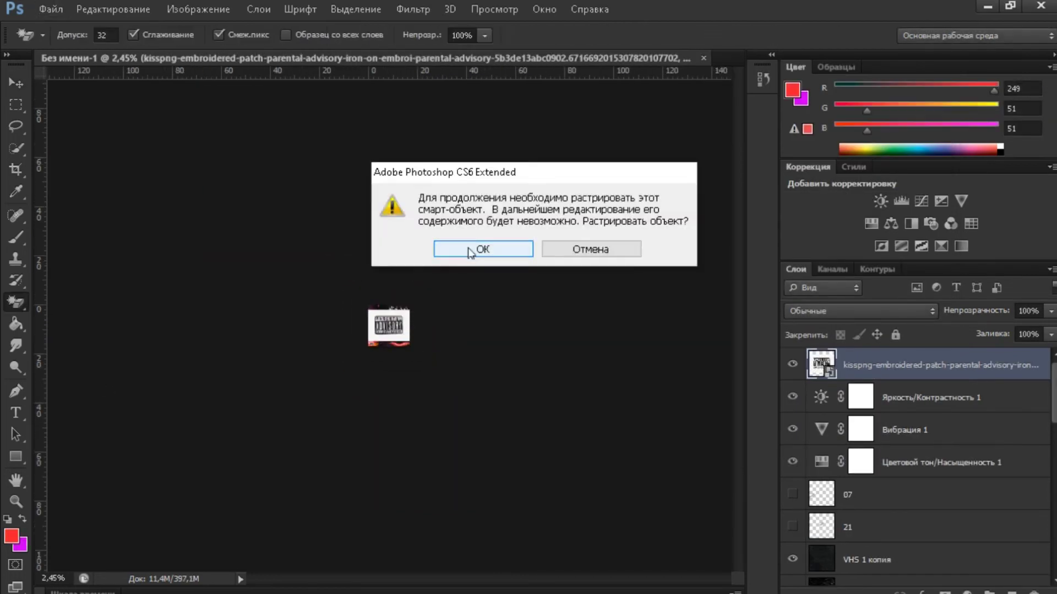
pyautogui.click(470, 253)
pyautogui.scroll(2, 407, 319)
pyautogui.scroll(5, 482, 368)
pyautogui.hotkey('ctrl', 't')
pyautogui.moveTo(484, 378)
pyautogui.mouseDown()
pyautogui.moveTo(272, 380)
pyautogui.moveTo(329, 380)
pyautogui.moveTo(286, 462)
pyautogui.mouseUp()
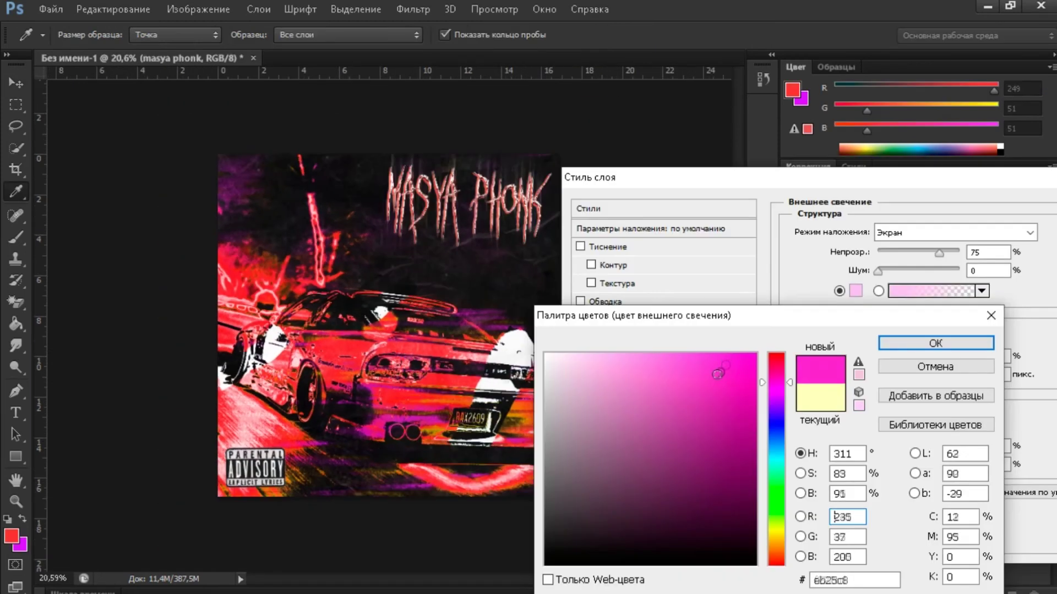
pyautogui.click(897, 344)
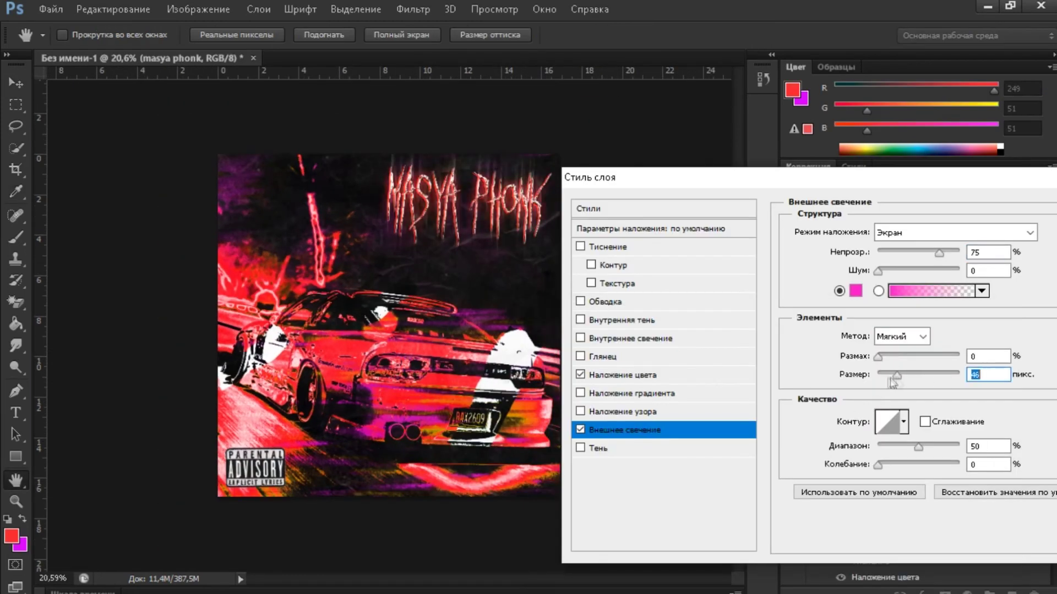